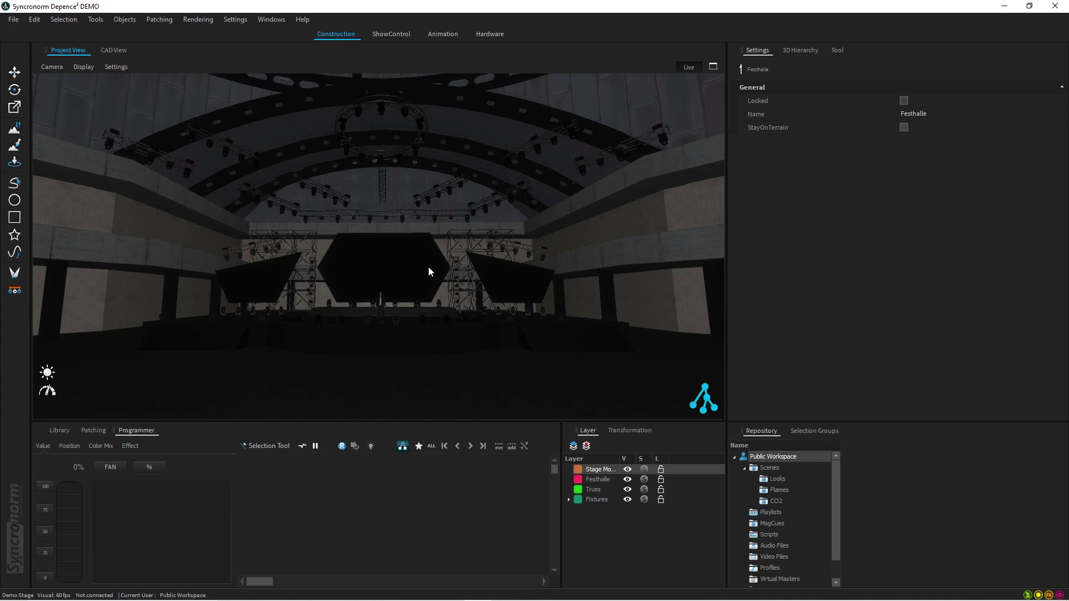
# Try to export the Fixture Manager's table of project fixtures as a CSV file.
pyautogui.click(271, 21)
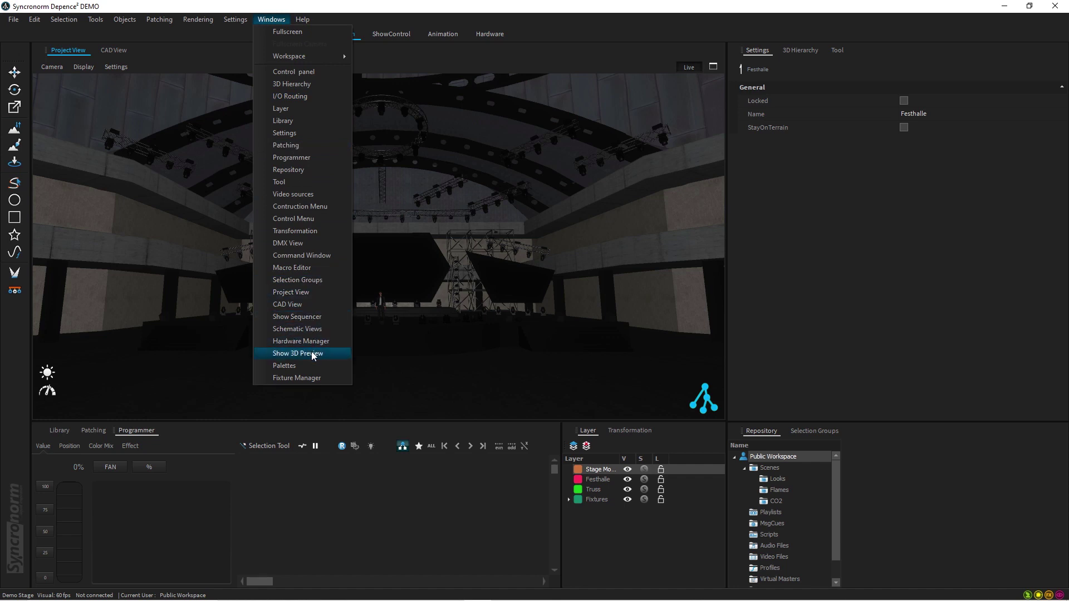
pyautogui.click(306, 380)
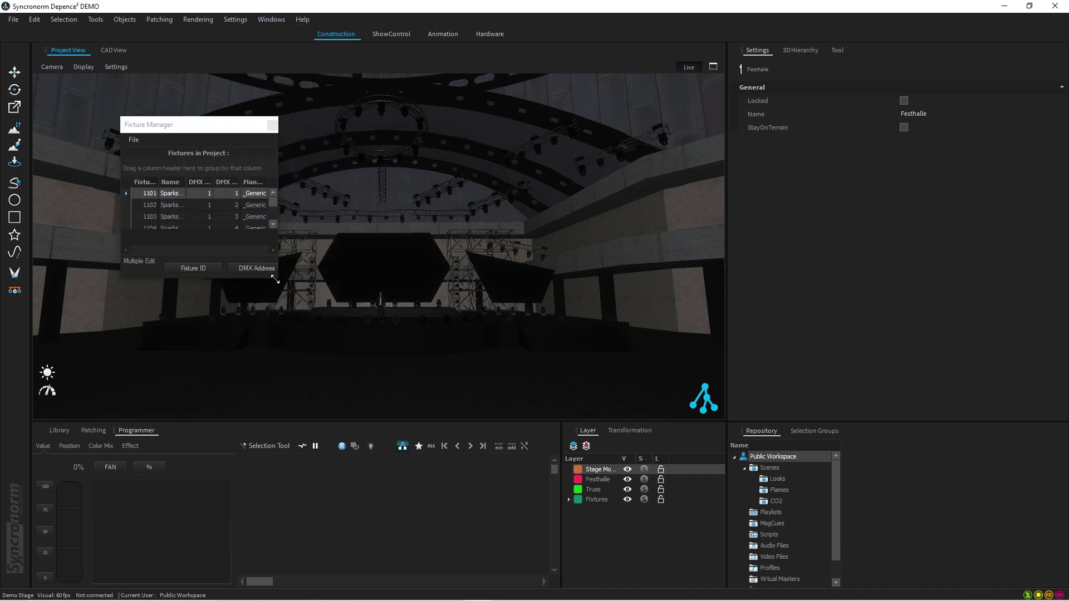
pyautogui.moveTo(276, 279); pyautogui.dragTo(618, 495)
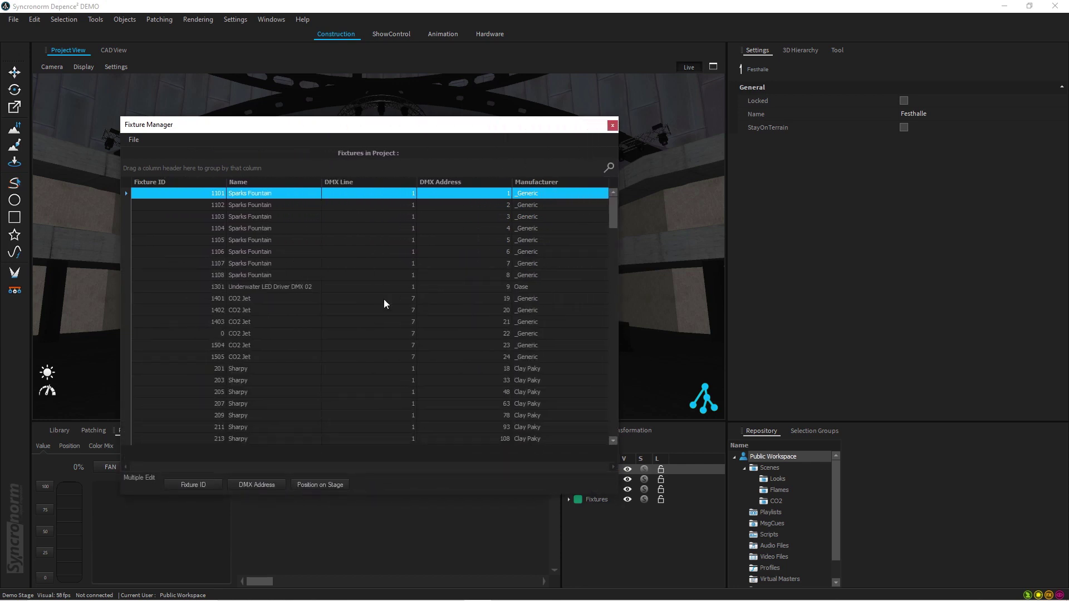
pyautogui.click(134, 142)
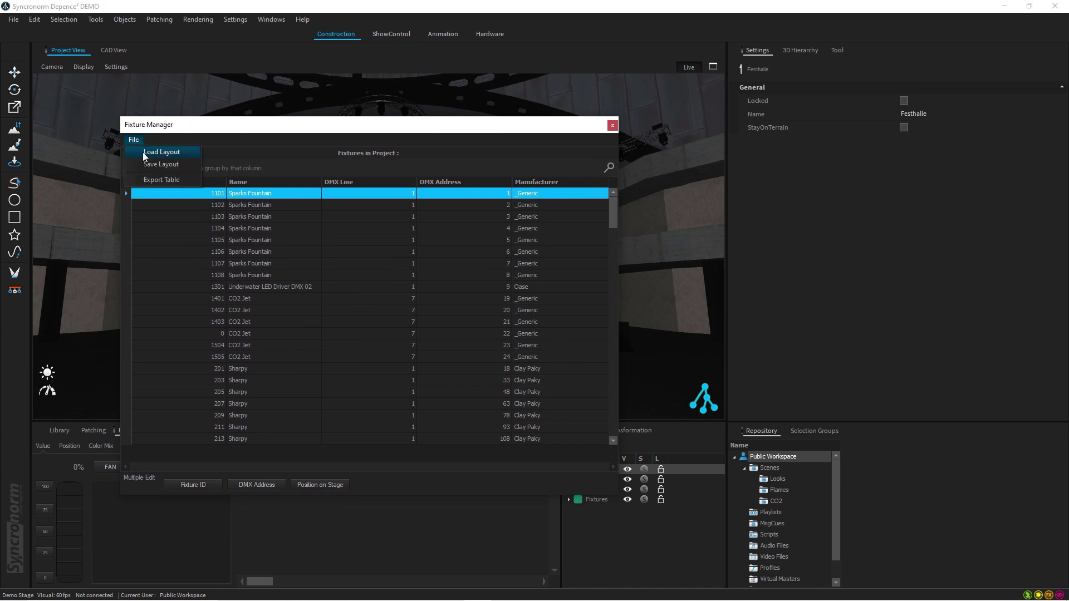
pyautogui.click(153, 180)
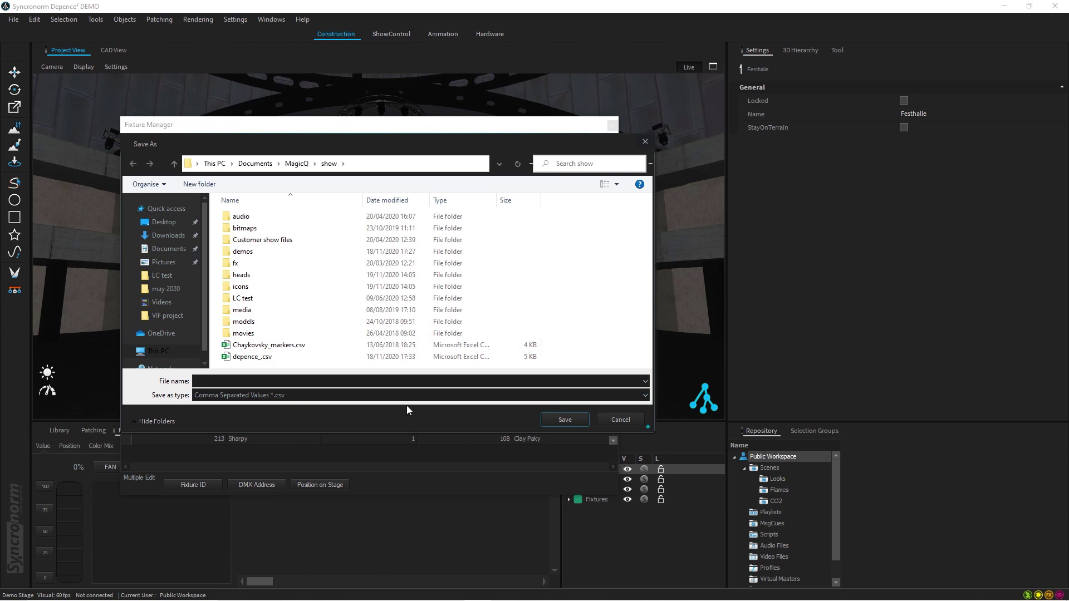
pyautogui.click(606, 422)
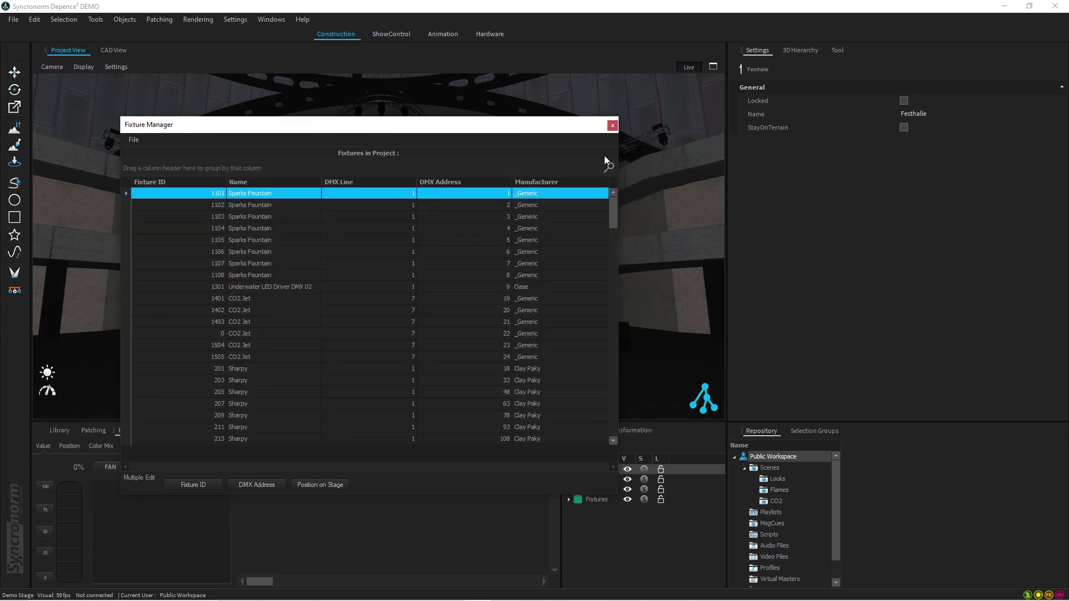
pyautogui.click(613, 126)
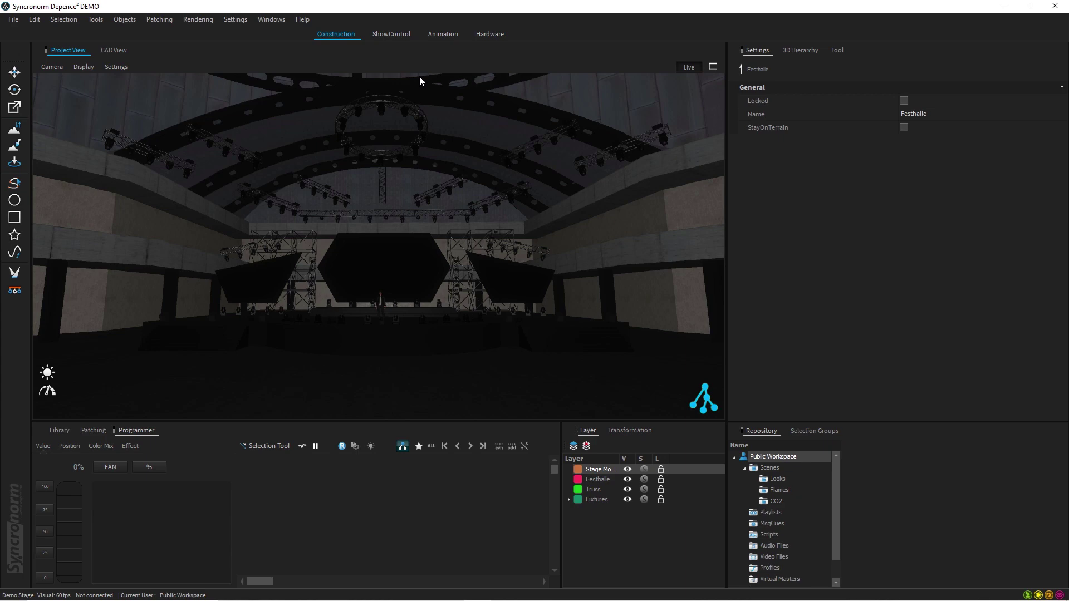
# Check the network adapter options for the ArtNET protocol in the network settings.
pyautogui.click(235, 22)
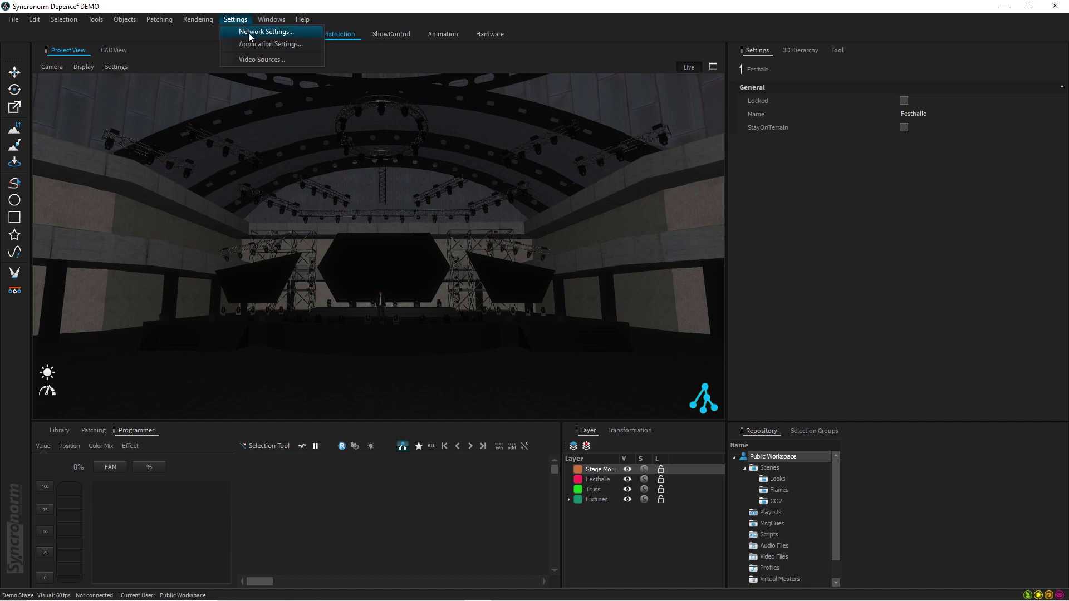
pyautogui.click(249, 32)
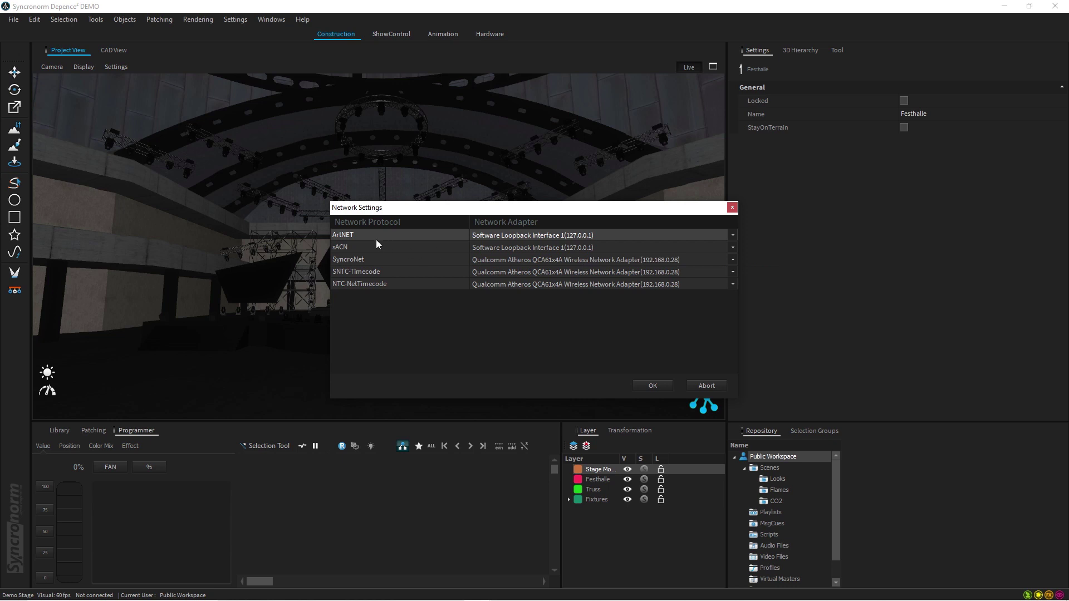
pyautogui.click(733, 236)
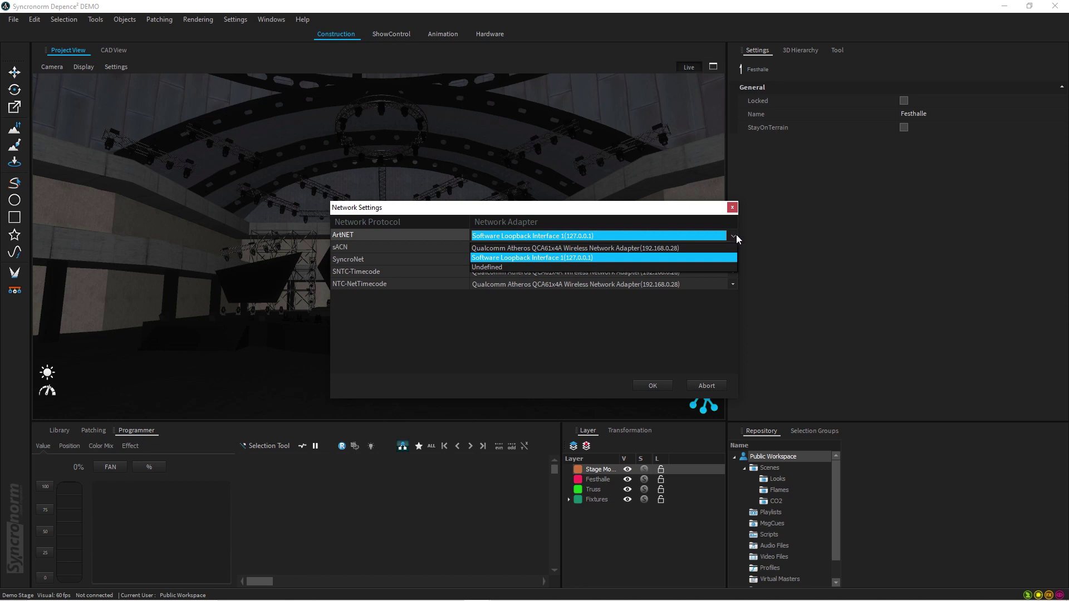
pyautogui.press('Up')
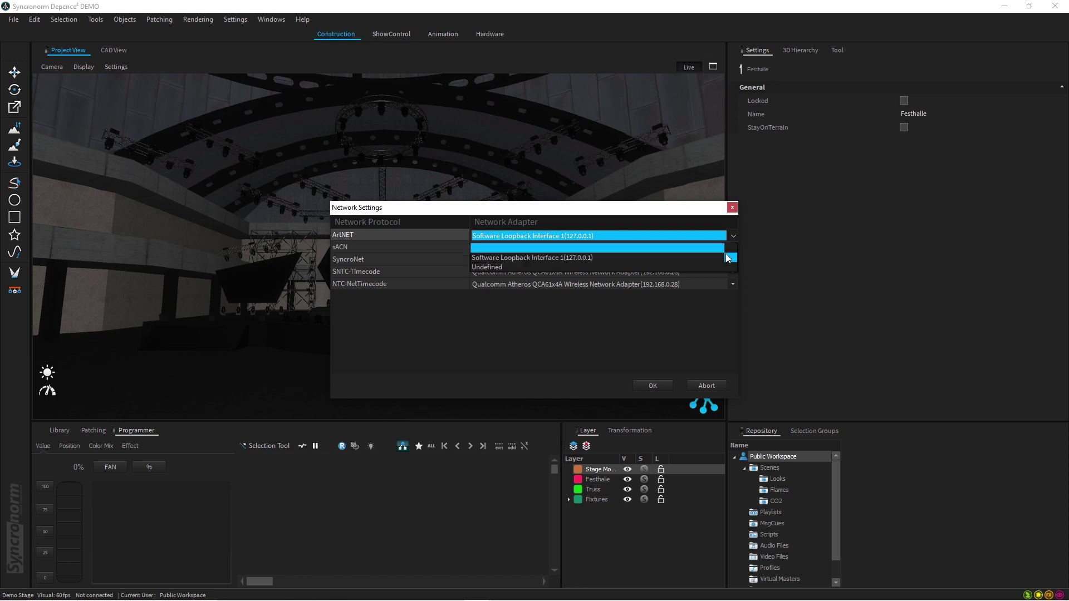
pyautogui.press('Escape')
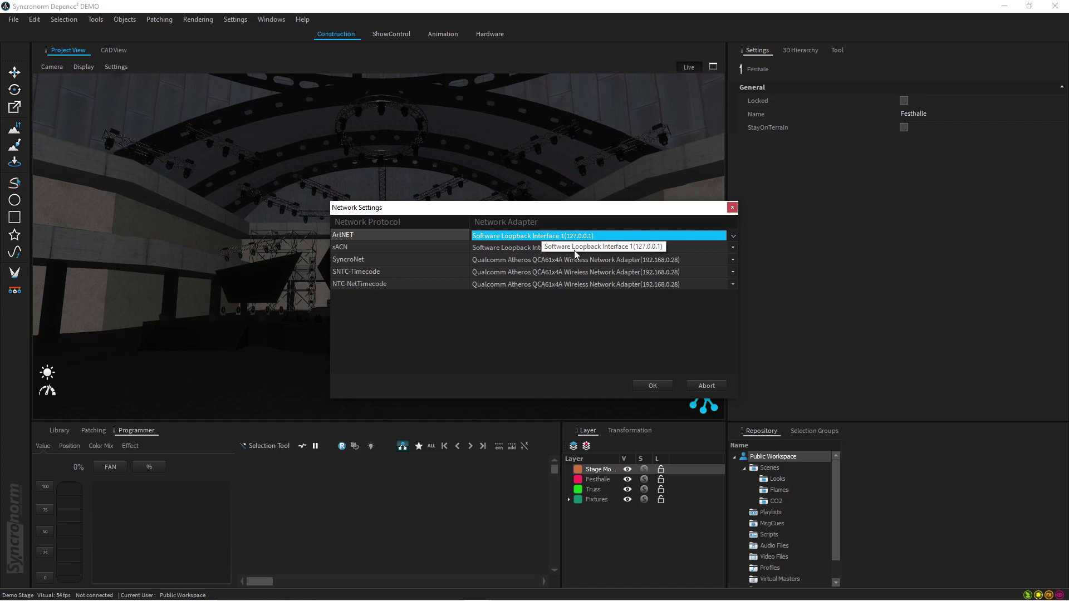
pyautogui.click(732, 208)
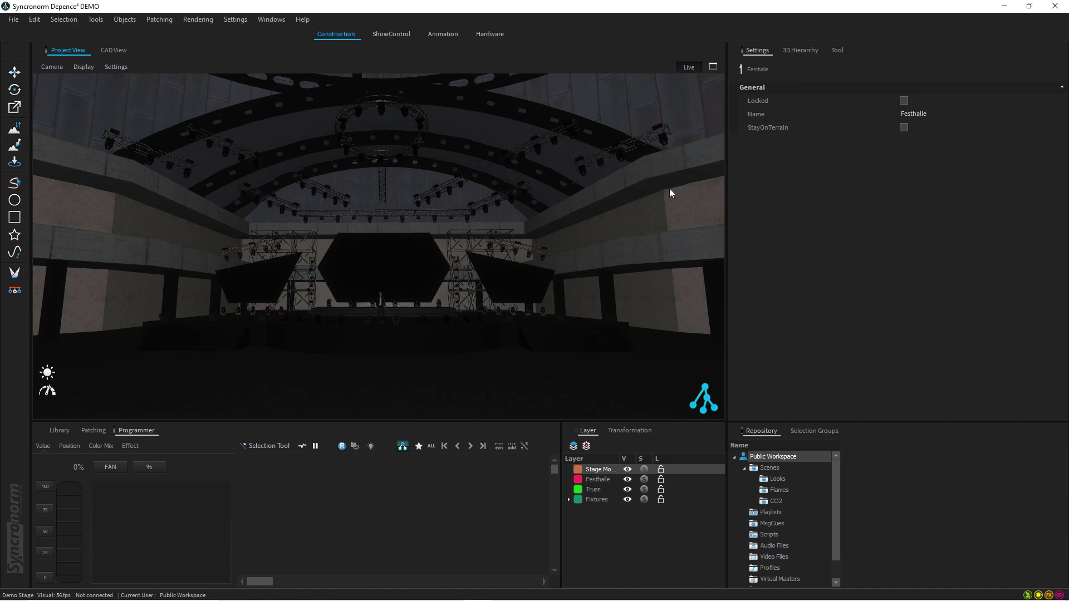
# Add a Virtual ShowPlayer in the Hardware Manager.
pyautogui.click(484, 34)
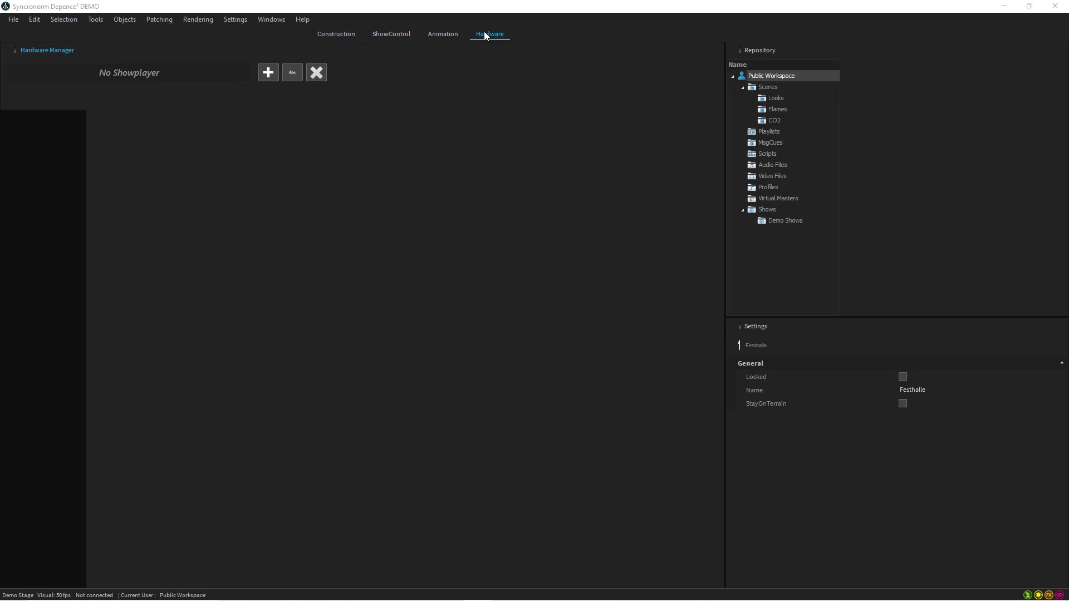
pyautogui.click(267, 72)
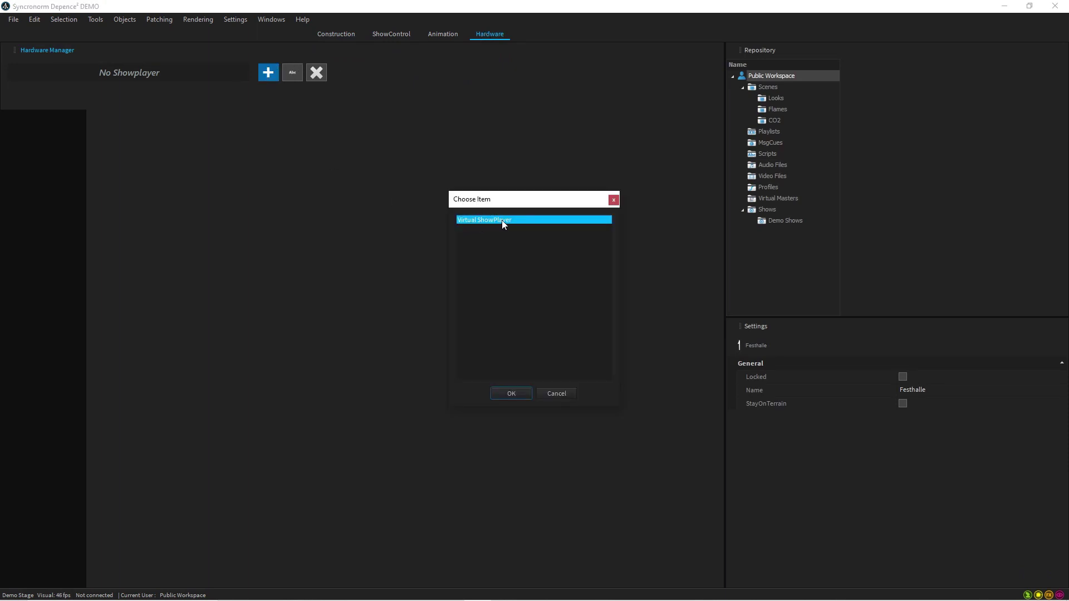
pyautogui.click(512, 394)
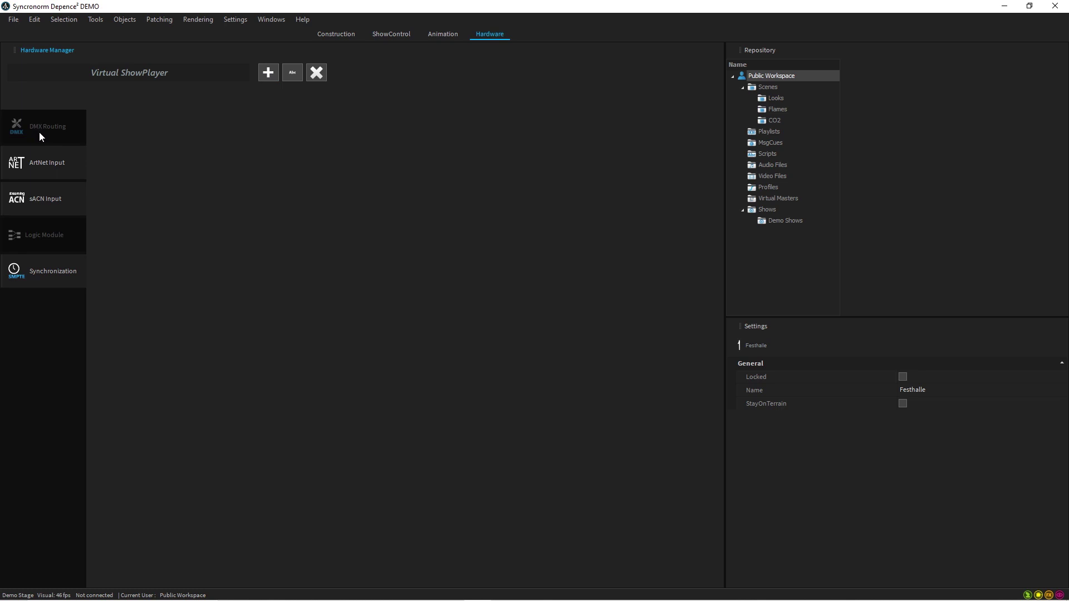
# Enable ArtNet input for the Virtual ShowPlayer and turn on live mode in the Construction project view.
pyautogui.click(49, 163)
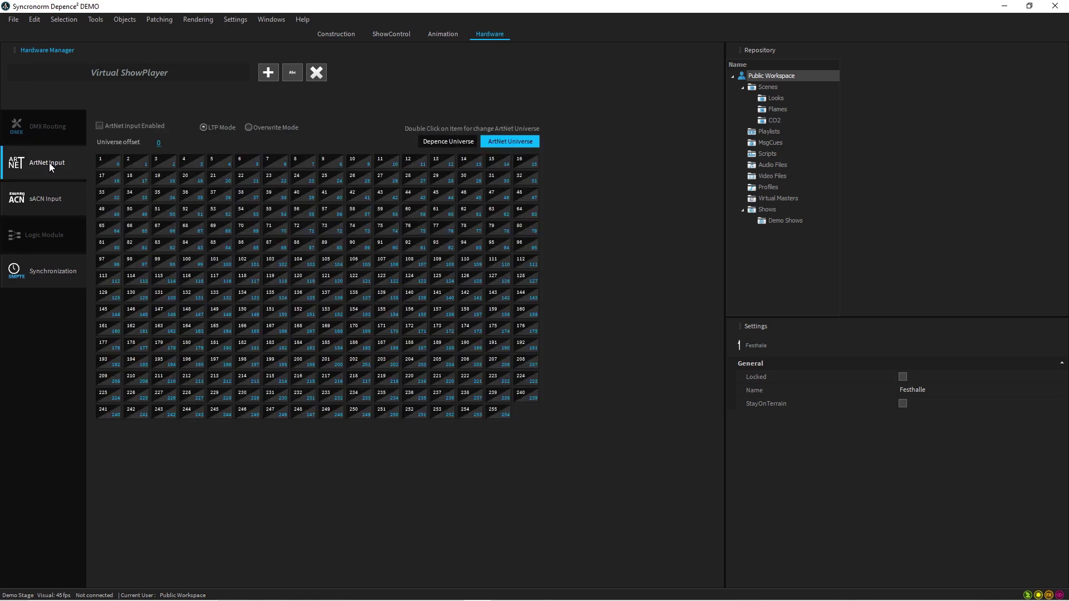
pyautogui.click(48, 194)
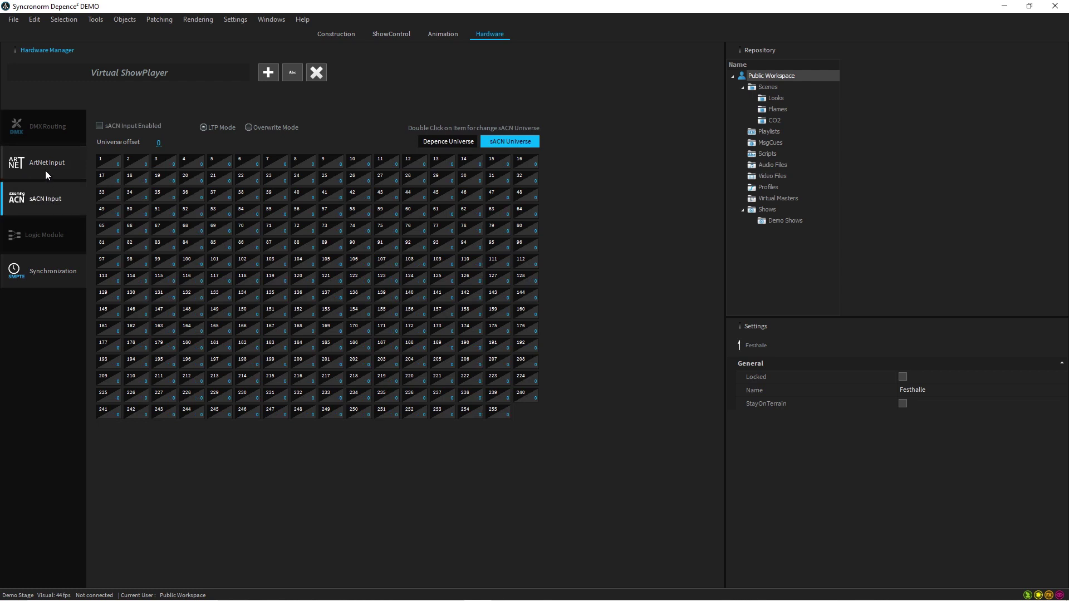
pyautogui.click(45, 174)
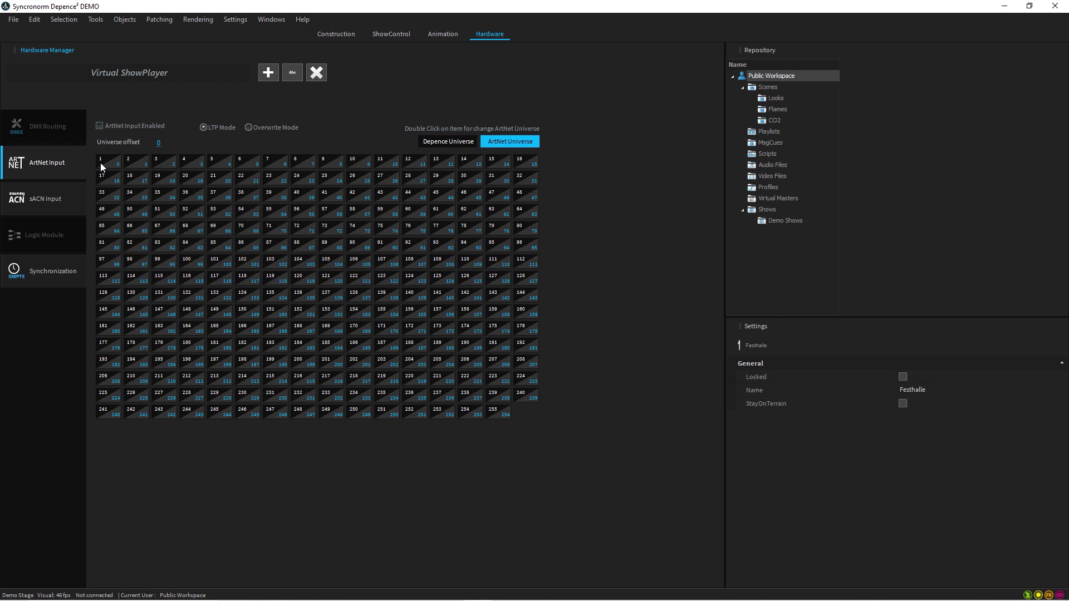
pyautogui.click(101, 126)
pyautogui.click(342, 33)
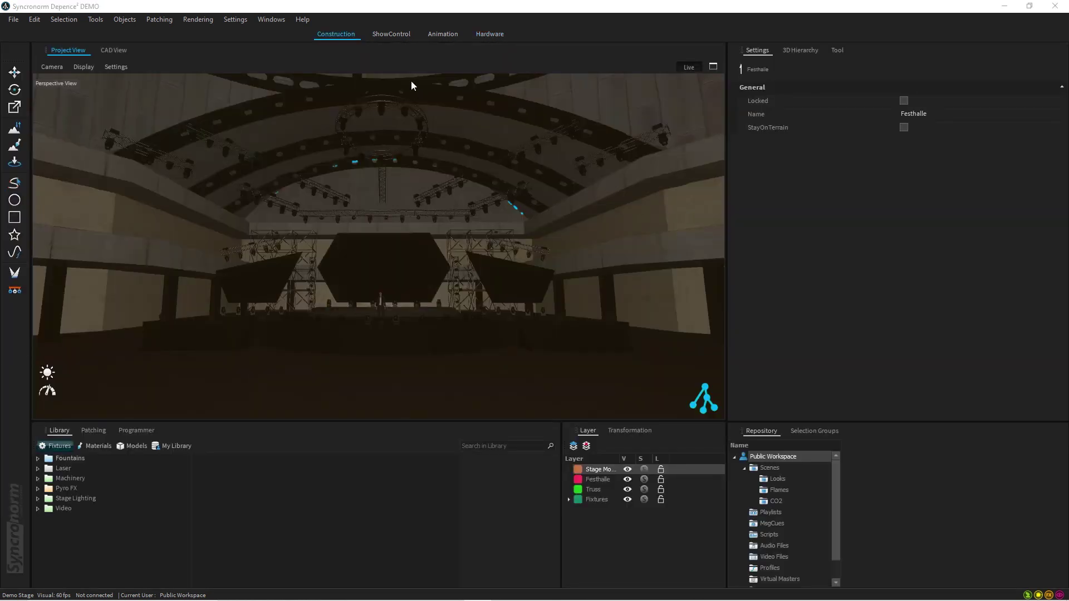
pyautogui.click(686, 68)
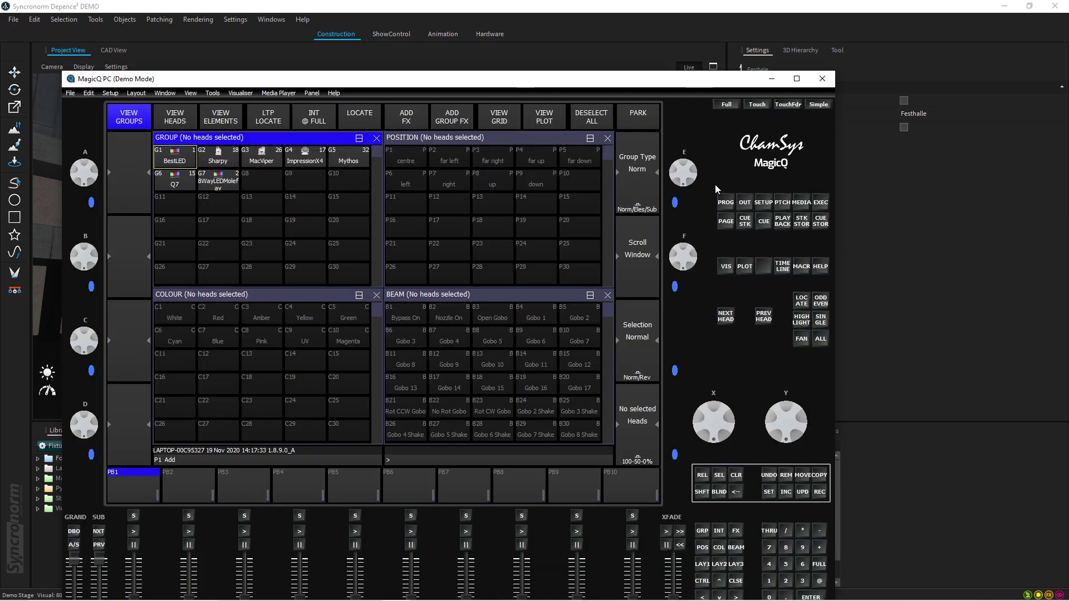
# Switch to MagicQ and create a new show in Normal (live) programming mode, erasing the current show from memory.
pyautogui.click(763, 204)
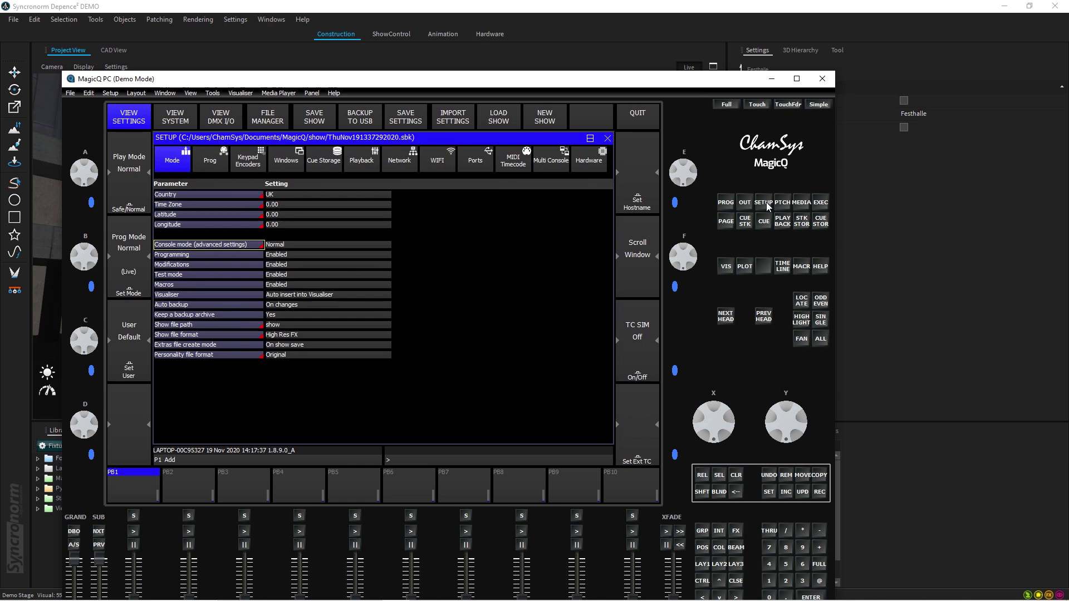
pyautogui.click(546, 119)
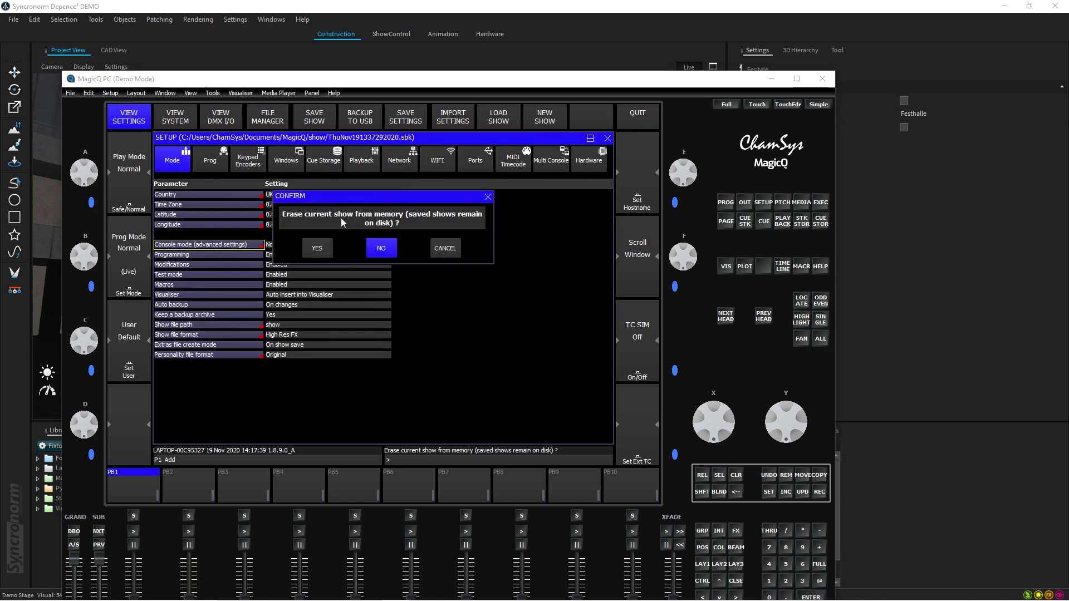
pyautogui.click(316, 254)
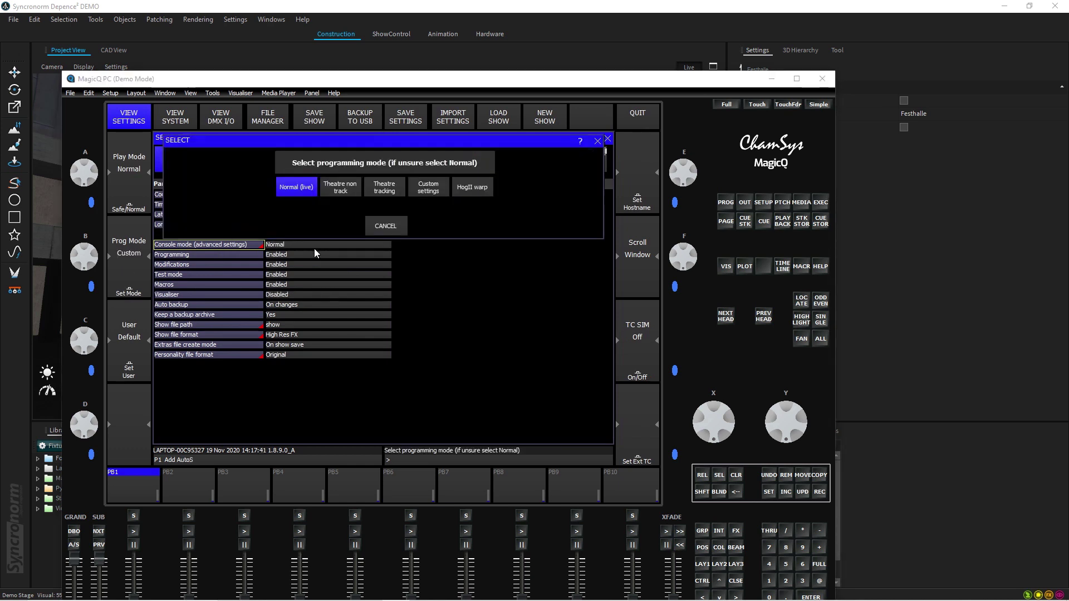
pyautogui.click(296, 188)
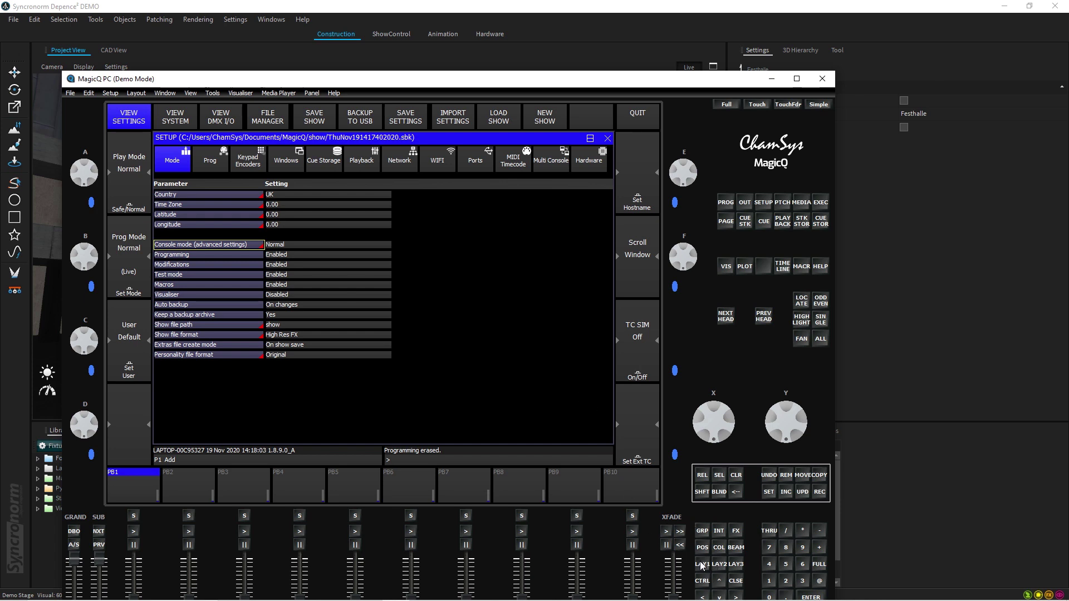
# Import the heads from depence_.csv into the patch with the Add import type, and view the patched heads and groups.
pyautogui.click(782, 204)
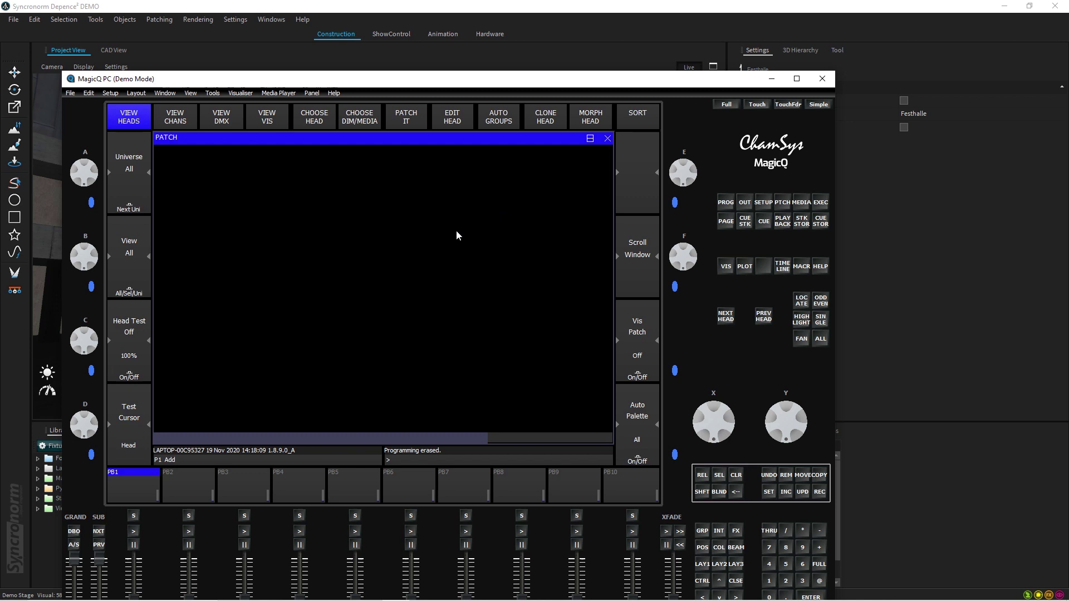
pyautogui.click(178, 122)
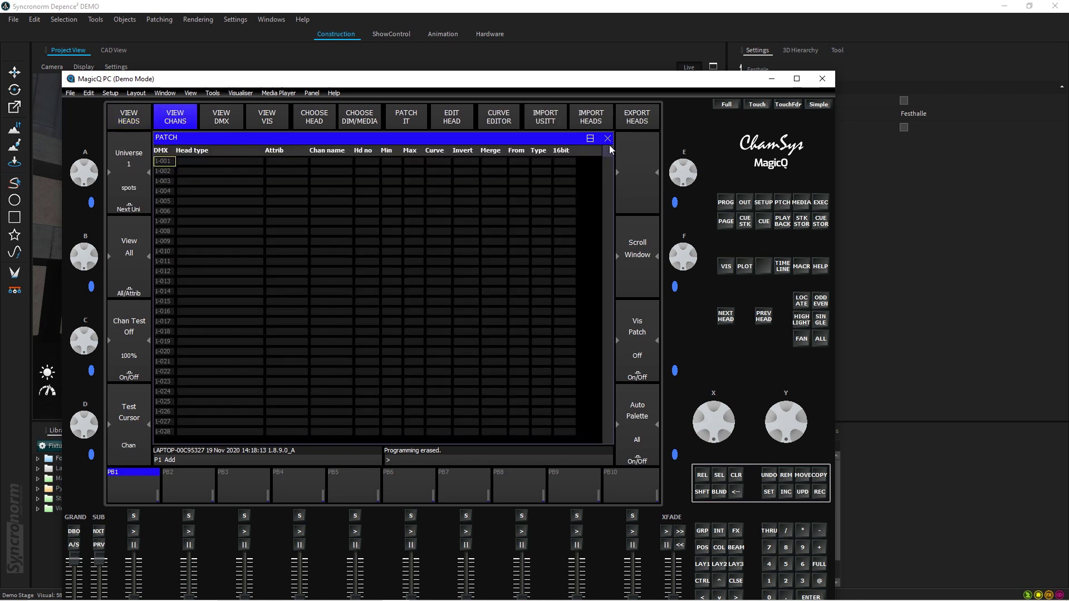
pyautogui.click(587, 122)
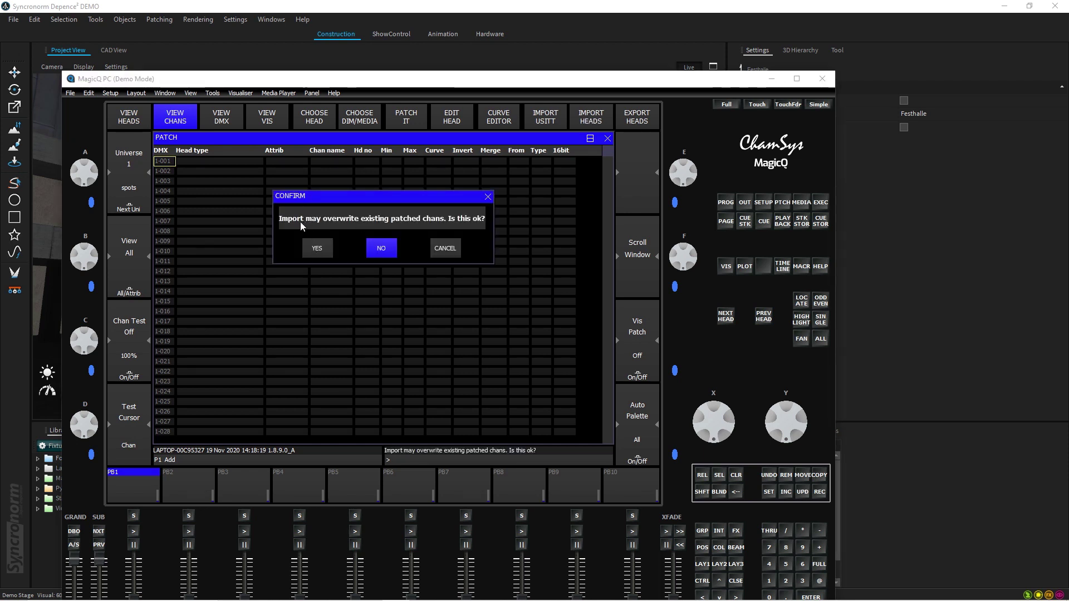
pyautogui.click(318, 249)
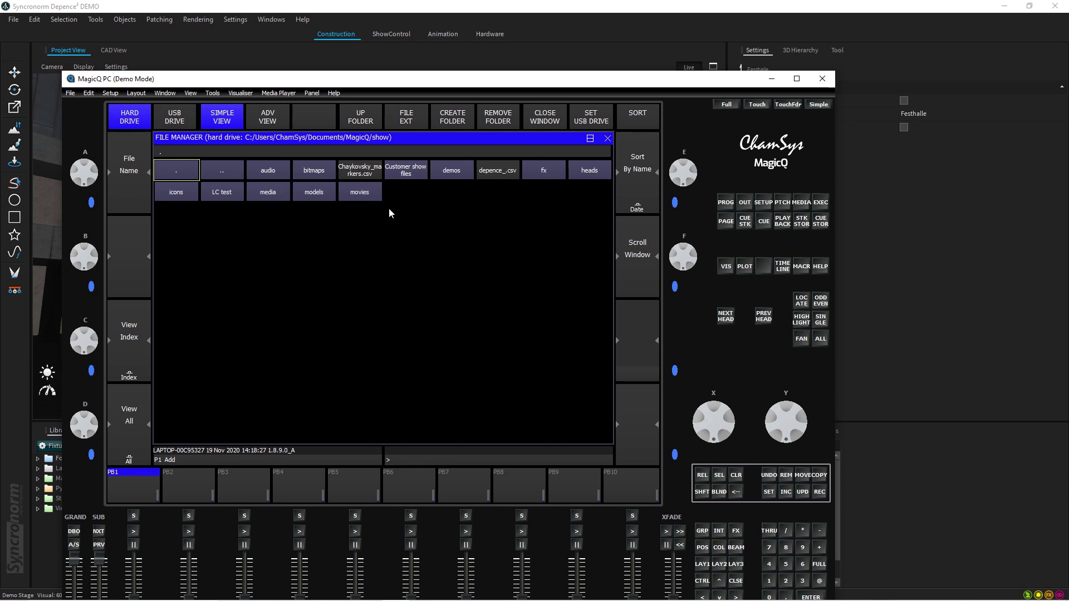
pyautogui.click(499, 170)
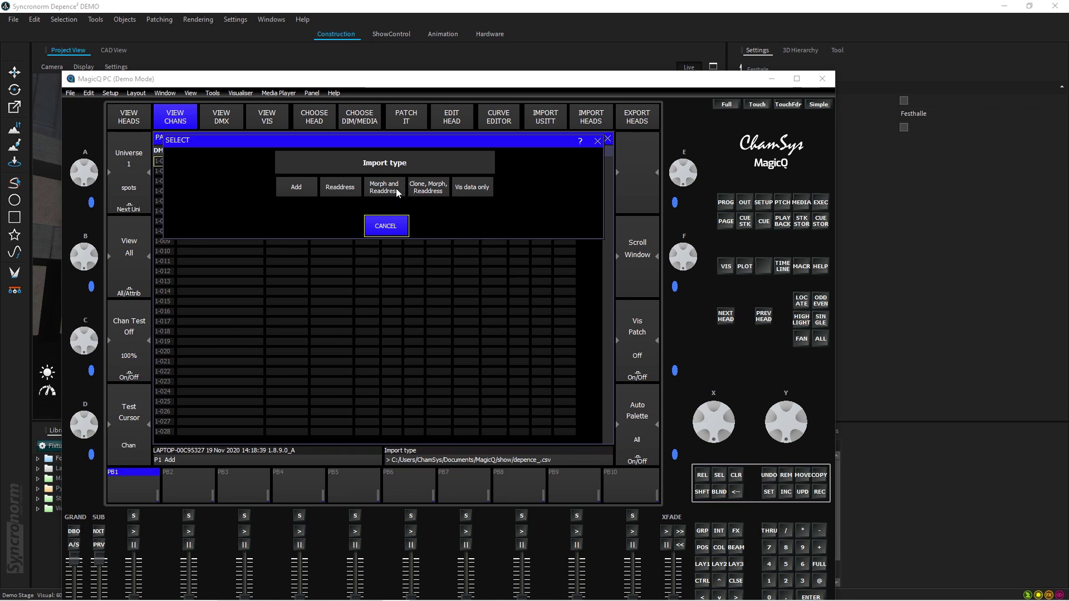
pyautogui.click(296, 188)
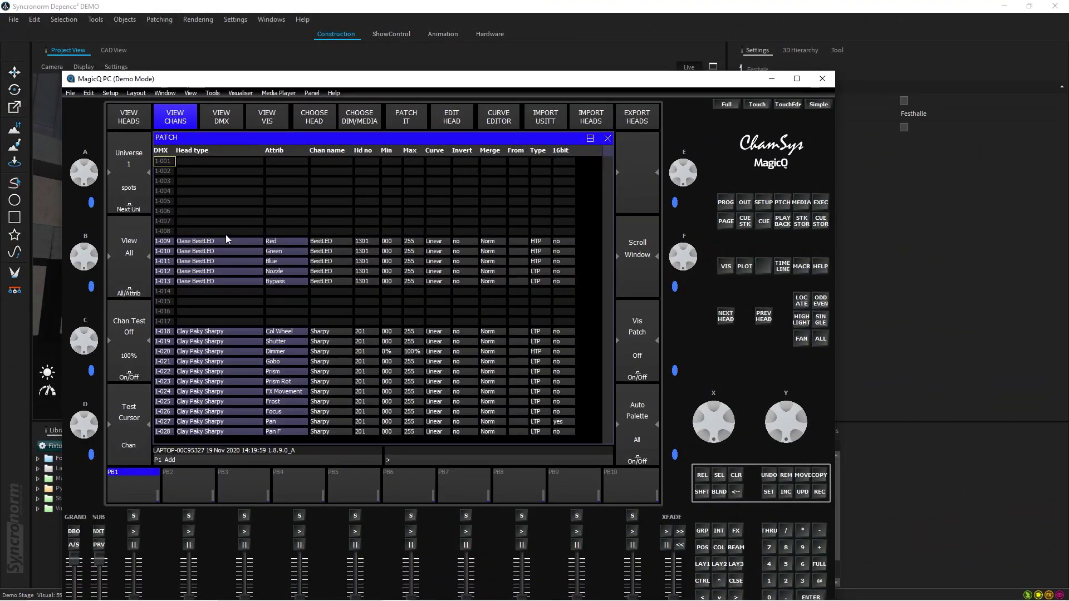
pyautogui.click(132, 117)
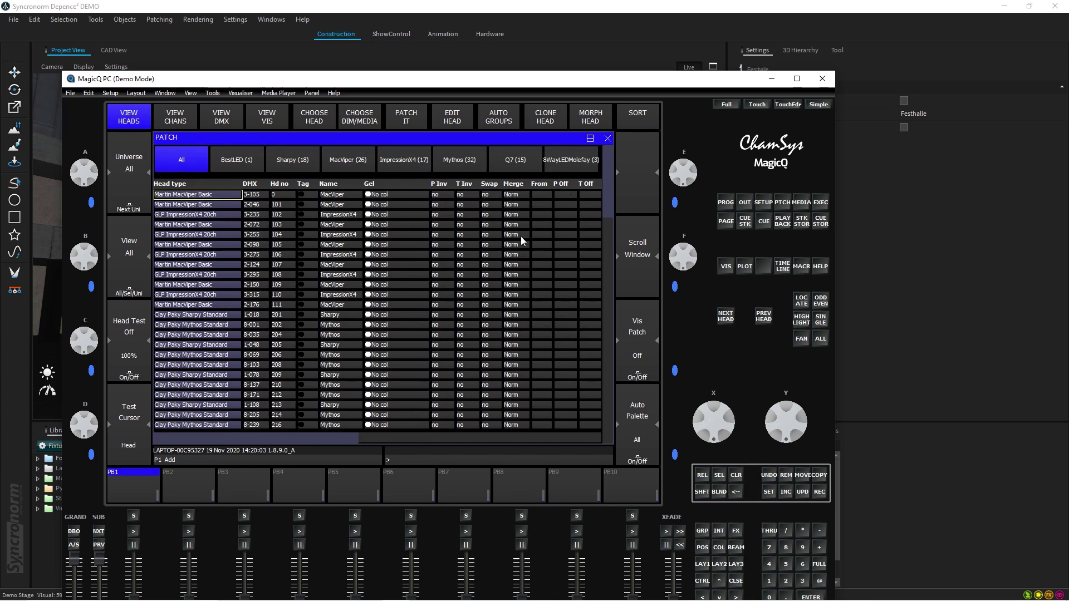
pyautogui.click(702, 565)
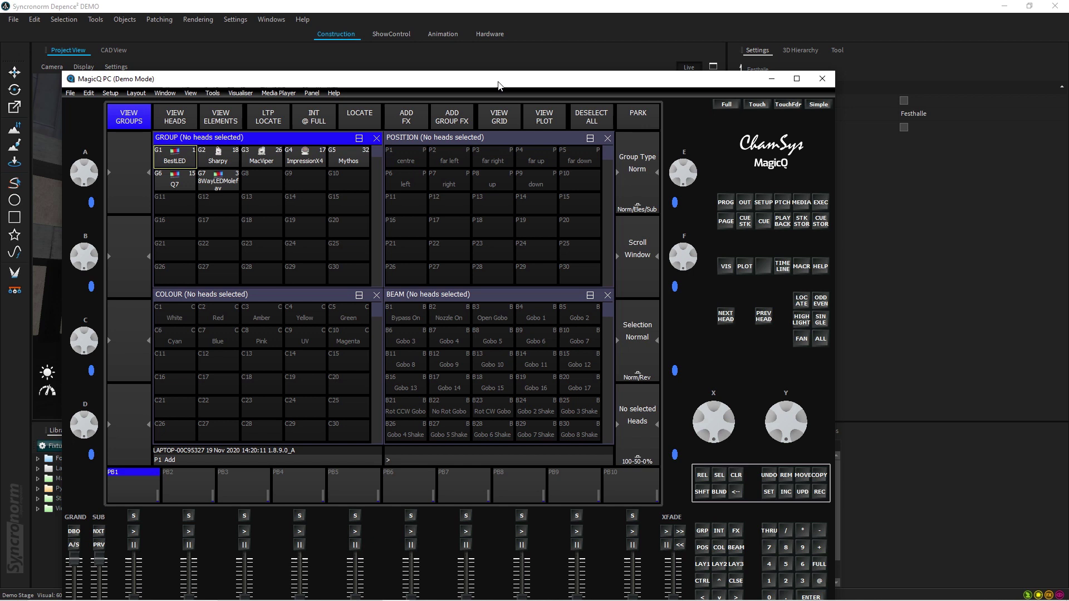
# Set Send to Applications on this PC to Yes in the network settings of the MagicQ setup.
pyautogui.click(761, 204)
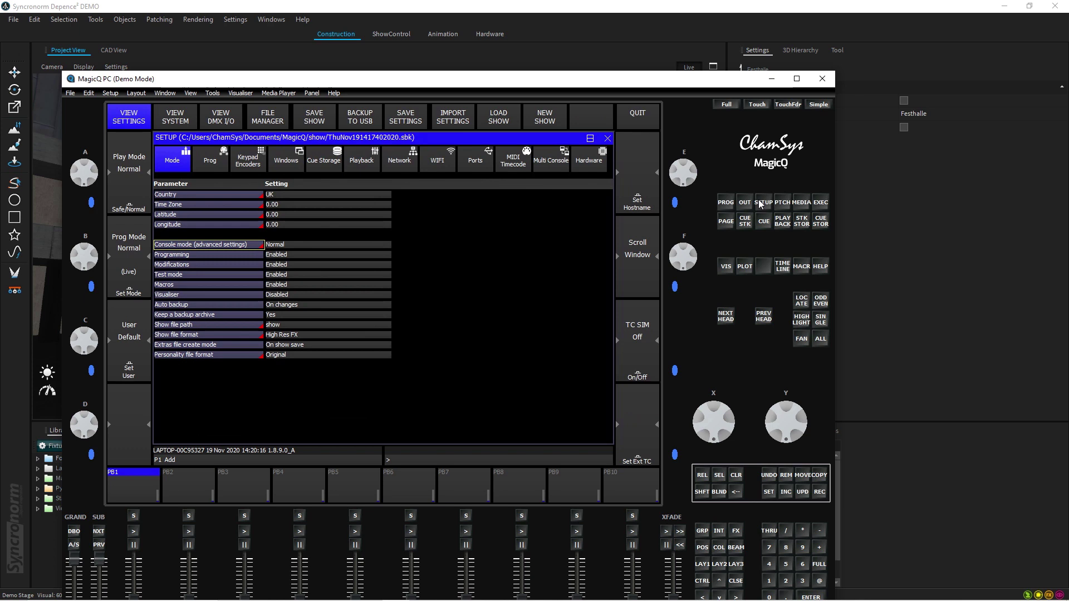
pyautogui.click(396, 162)
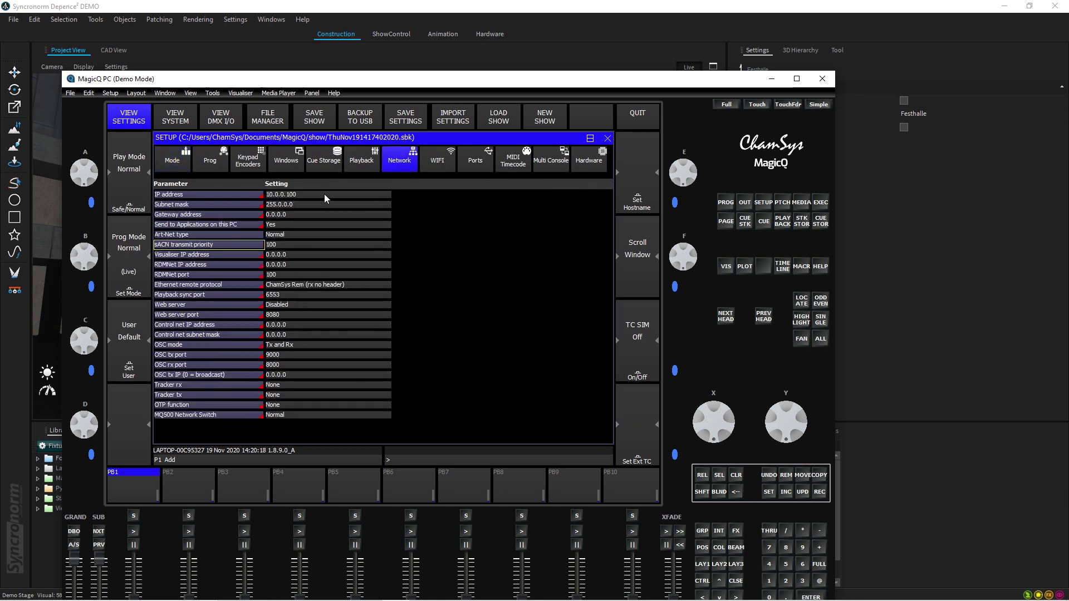
pyautogui.click(282, 229)
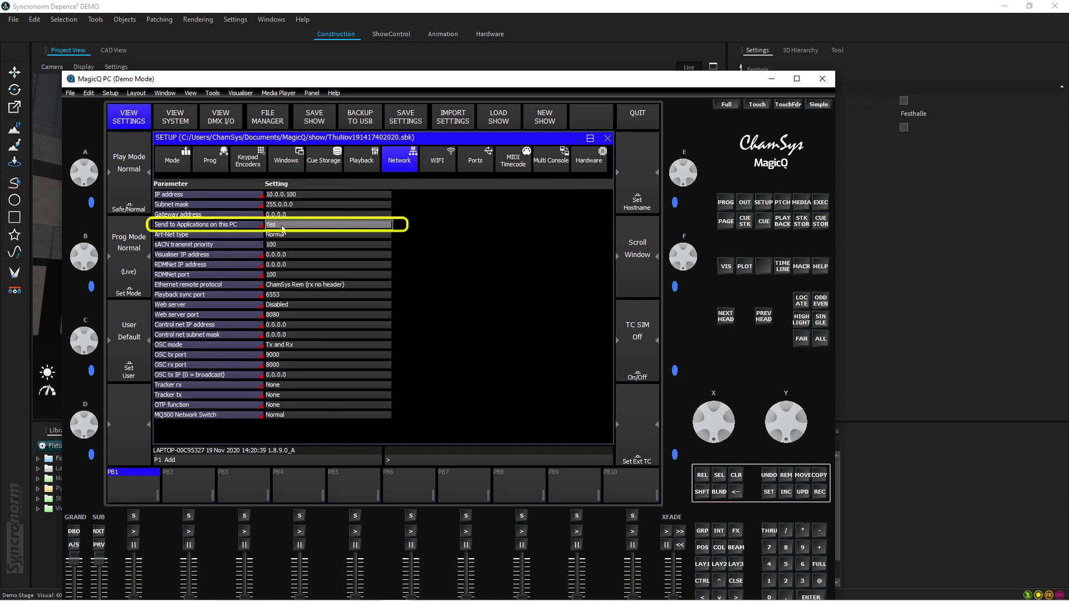
pyautogui.click(282, 228)
pyautogui.click(404, 191)
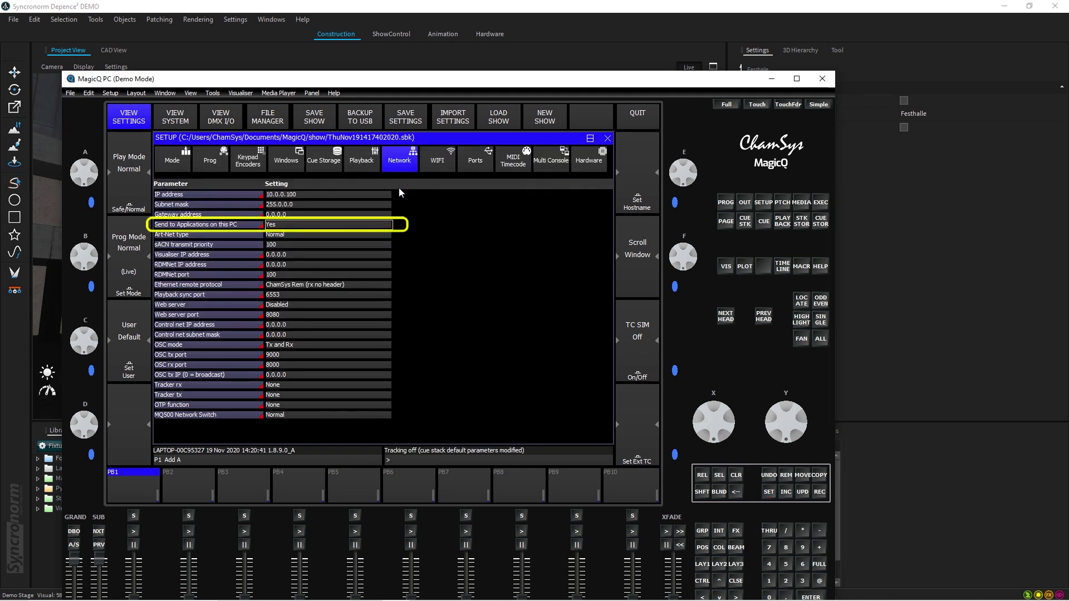
pyautogui.write('A')
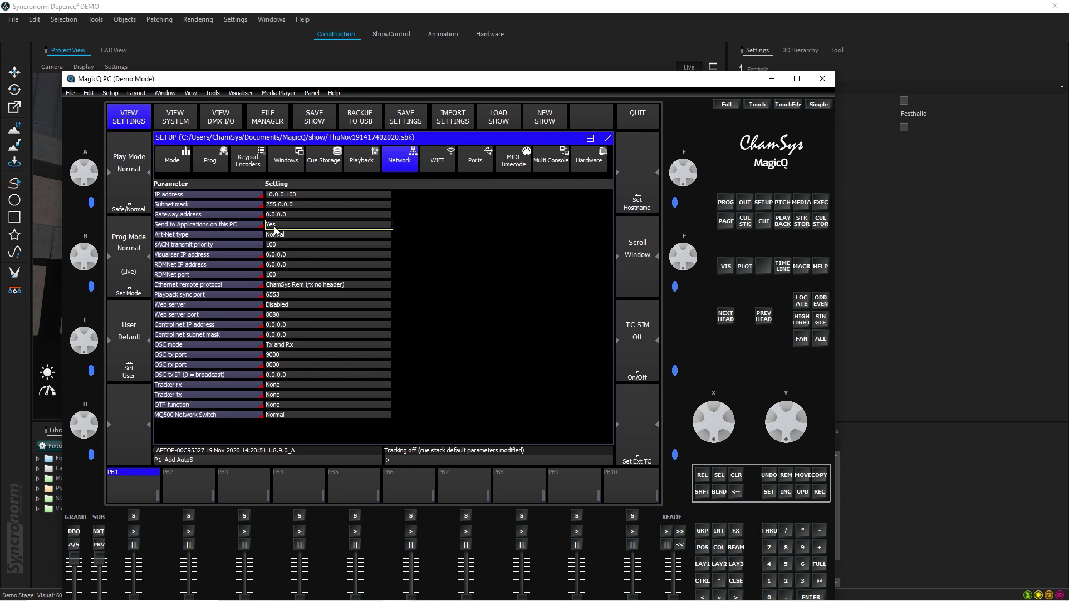
# Set the status of universes 1 to 3 to Enabled in the DMX I/O setup.
pyautogui.click(219, 120)
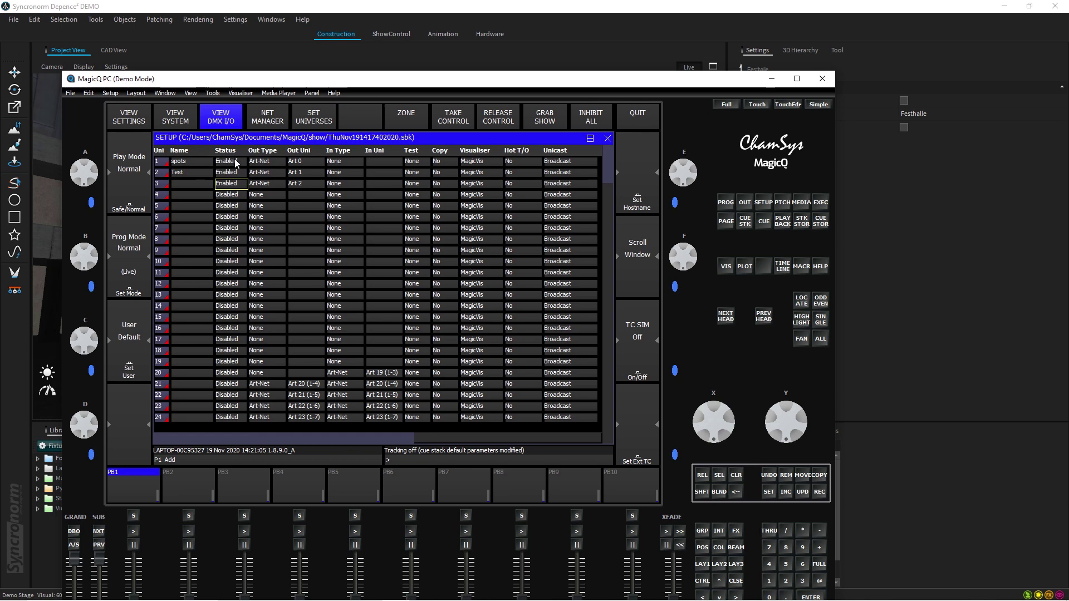
pyautogui.moveTo(226, 161); pyautogui.dragTo(227, 184)
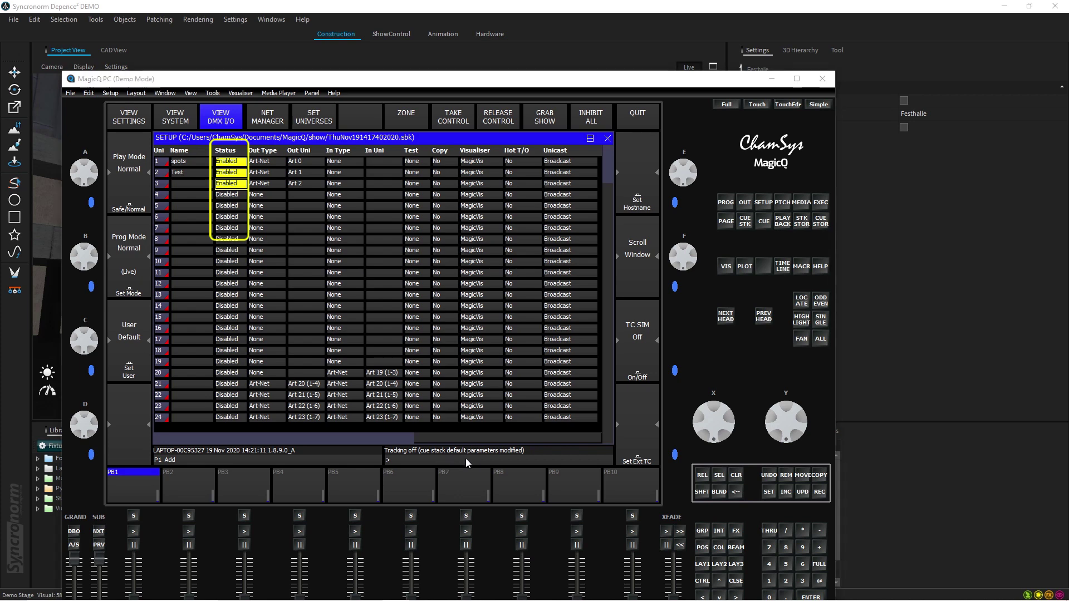
pyautogui.press('Return')
pyautogui.click(408, 188)
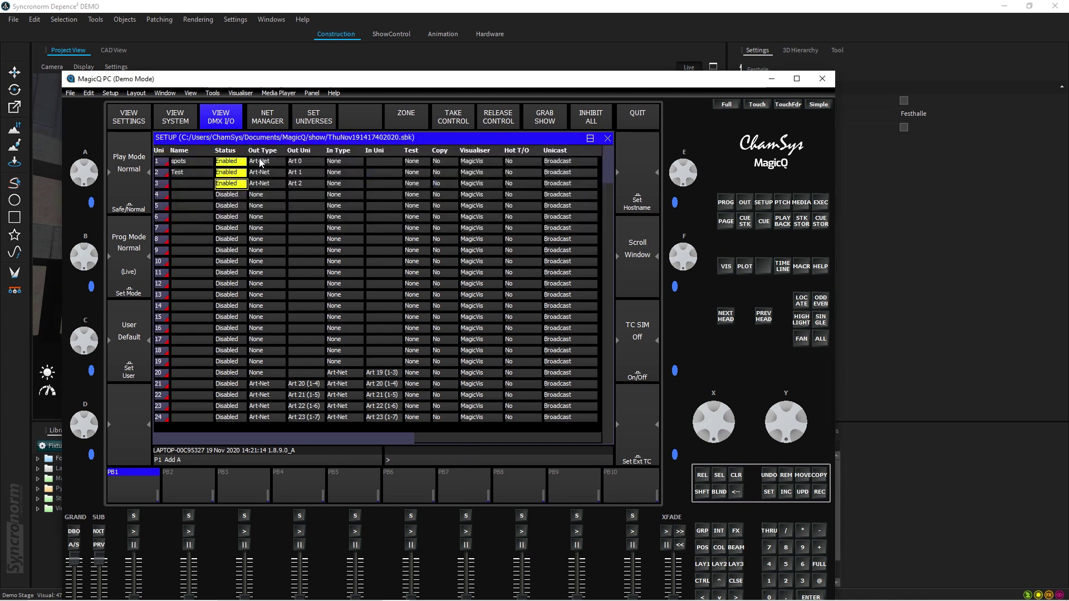
# Set the output type of universes 1 to 3 to Art-Net and check their output universe numbers.
pyautogui.moveTo(261, 161); pyautogui.dragTo(262, 184)
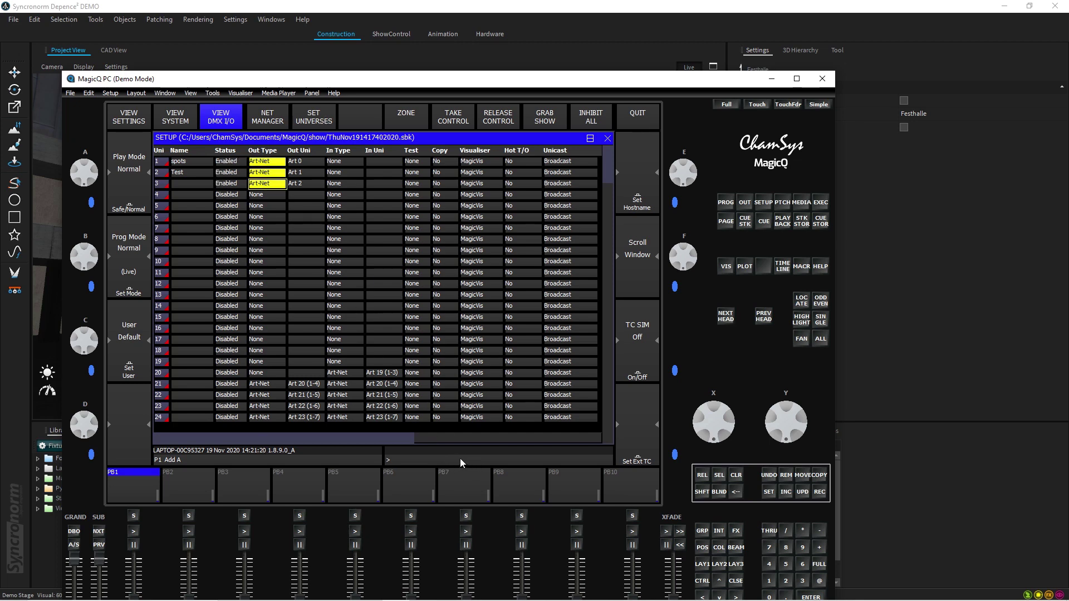
pyautogui.press('Return')
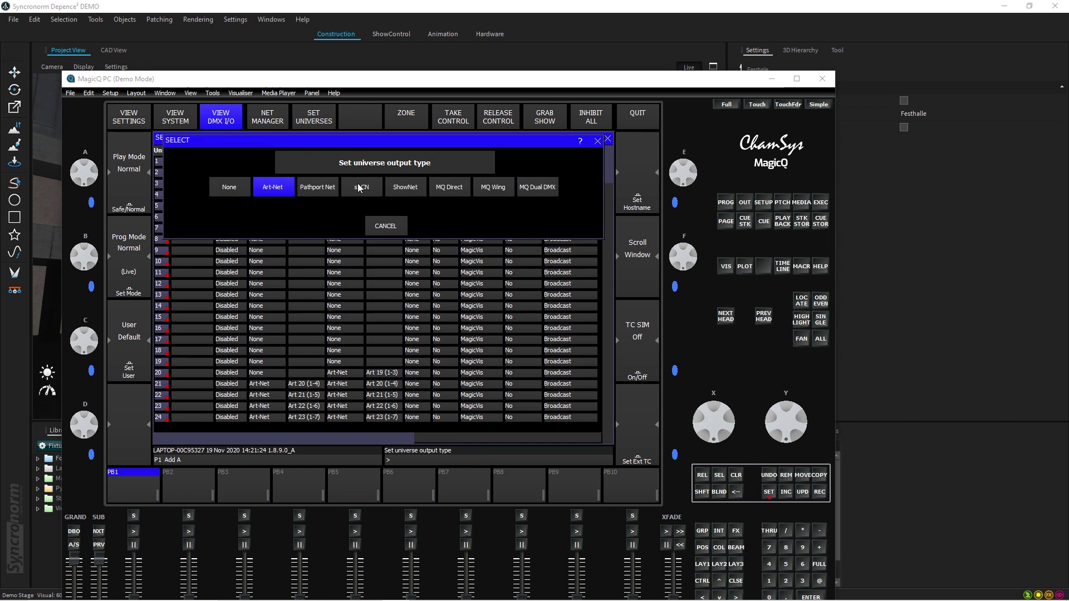
pyautogui.click(280, 188)
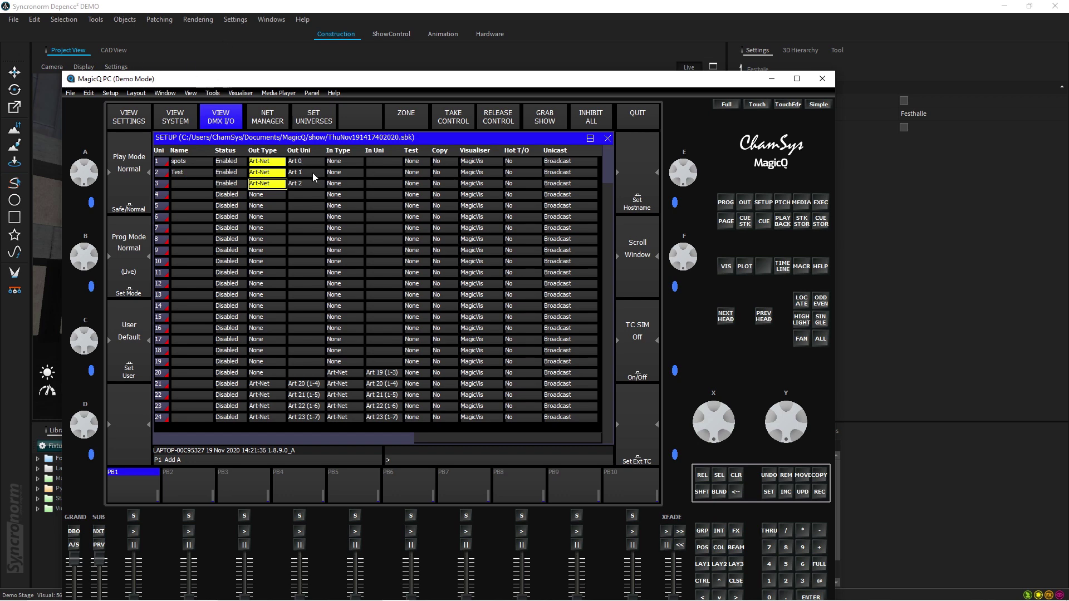
pyautogui.moveTo(305, 162); pyautogui.dragTo(304, 184)
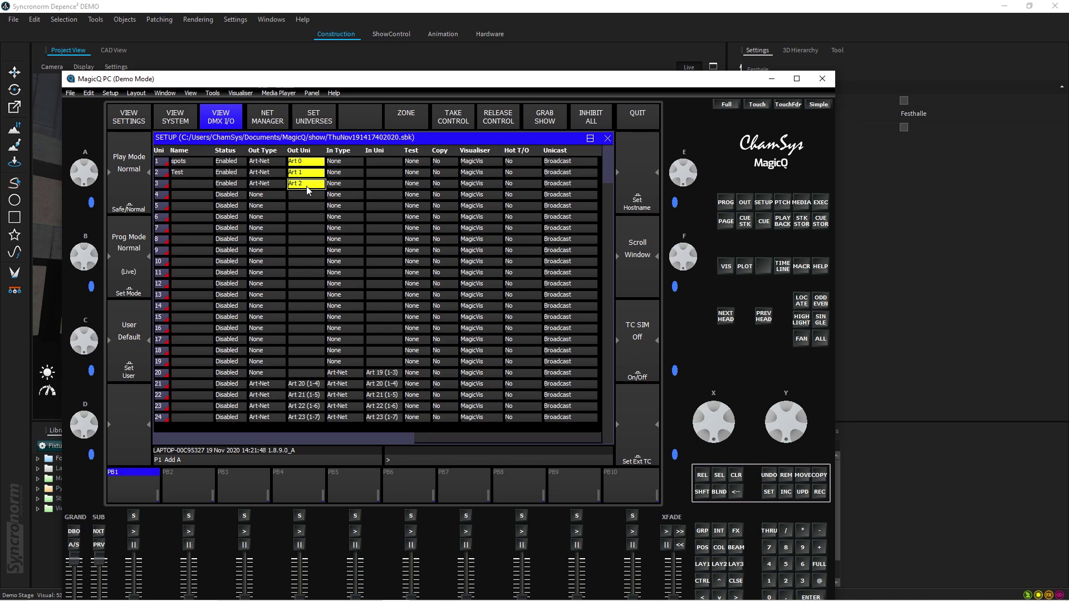
pyautogui.click(383, 193)
# Set the Unicast and Unicast2 addresses of universes 1 to 13 to 127.0.0.1.
pyautogui.click(480, 162)
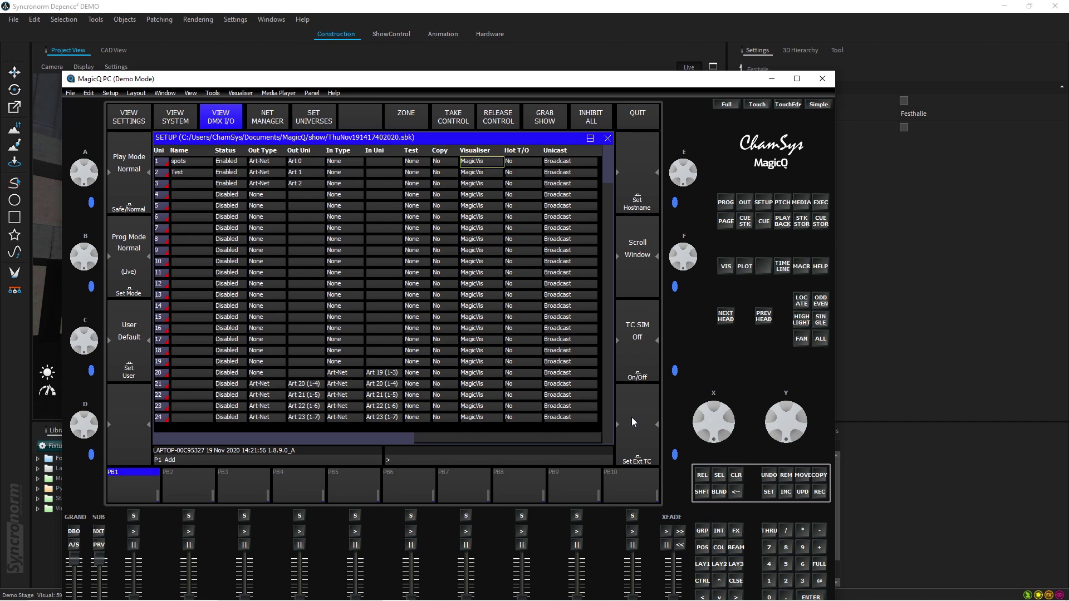
pyautogui.press('Right')
pyautogui.press('Right')
pyautogui.press('Right')
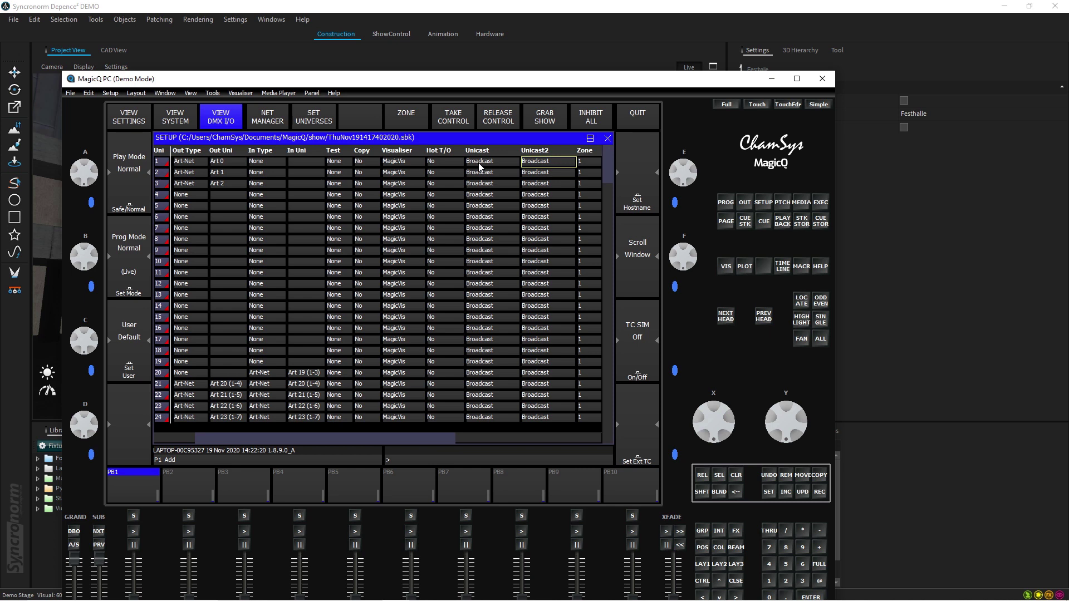
pyautogui.moveTo(479, 166); pyautogui.dragTo(547, 298)
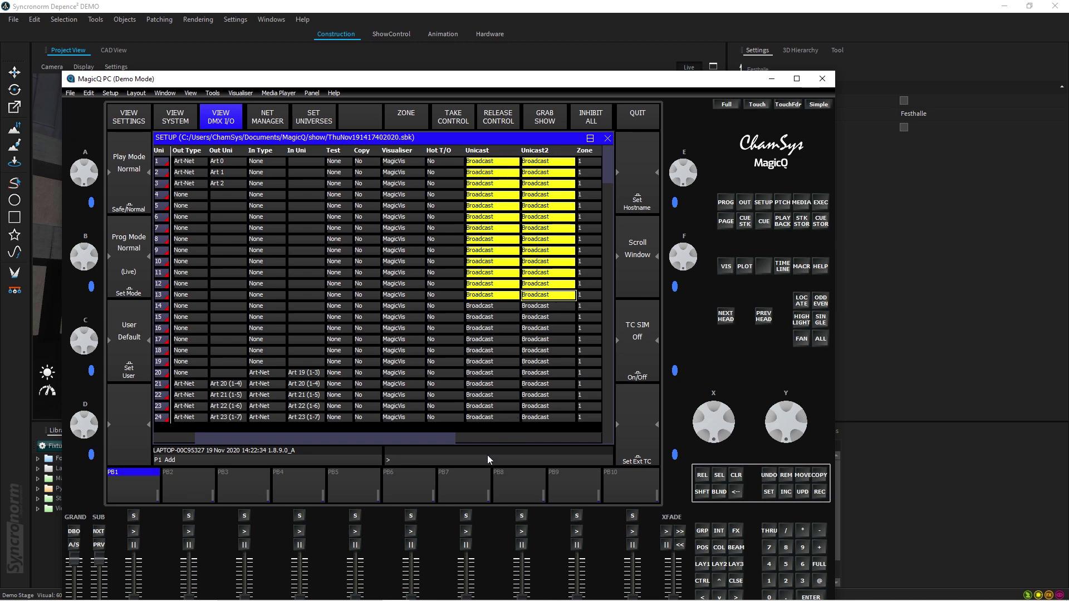
pyautogui.click(454, 464)
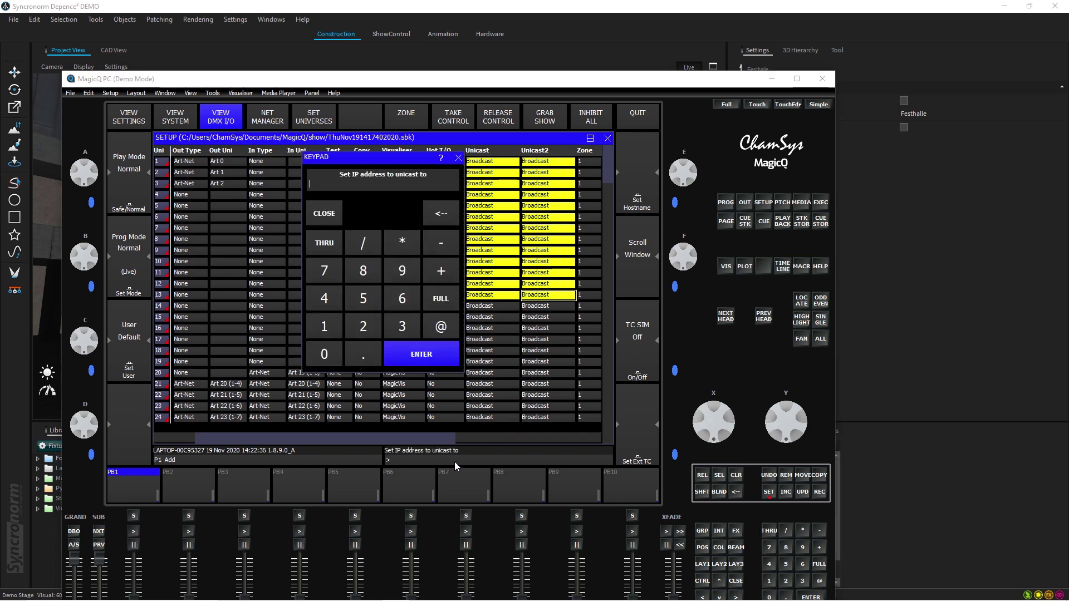
pyautogui.click(328, 328)
pyautogui.click(360, 329)
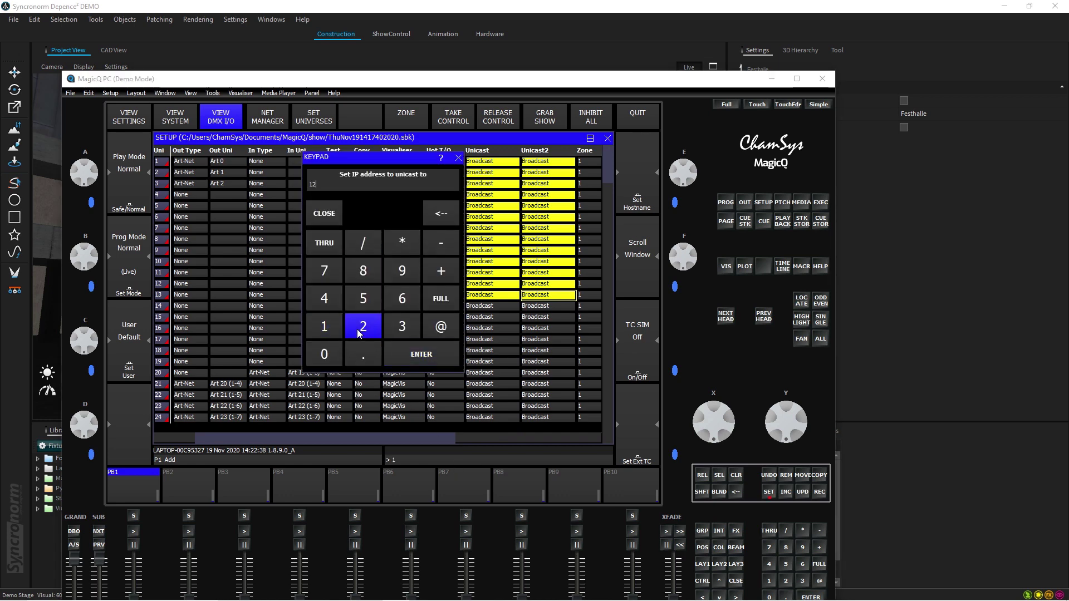
pyautogui.click(325, 272)
pyautogui.click(362, 355)
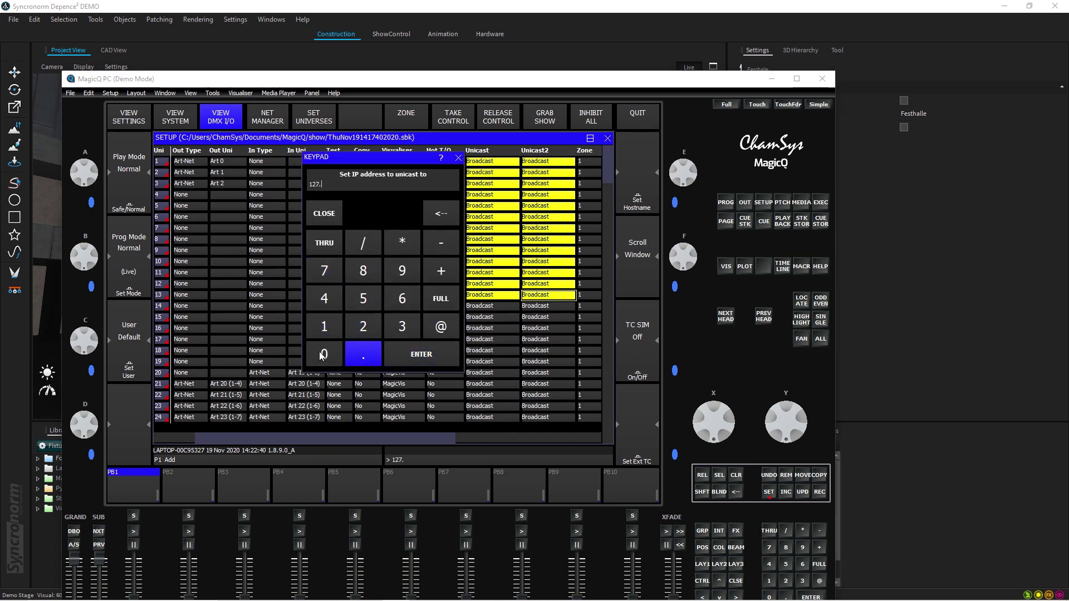
pyautogui.click(324, 355)
pyautogui.click(363, 356)
pyautogui.click(323, 356)
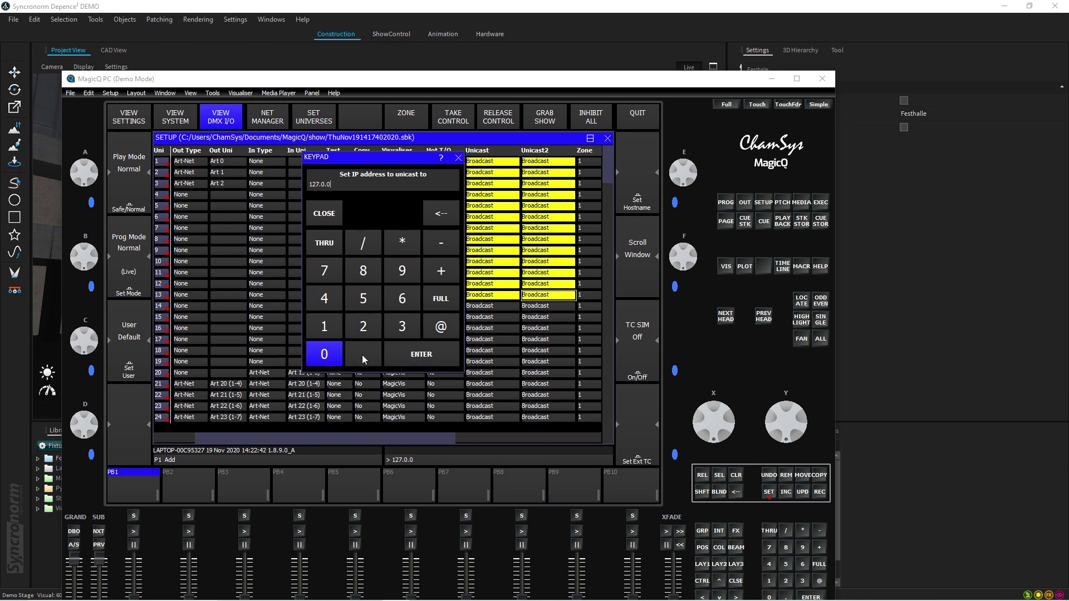
pyautogui.click(362, 359)
pyautogui.click(321, 324)
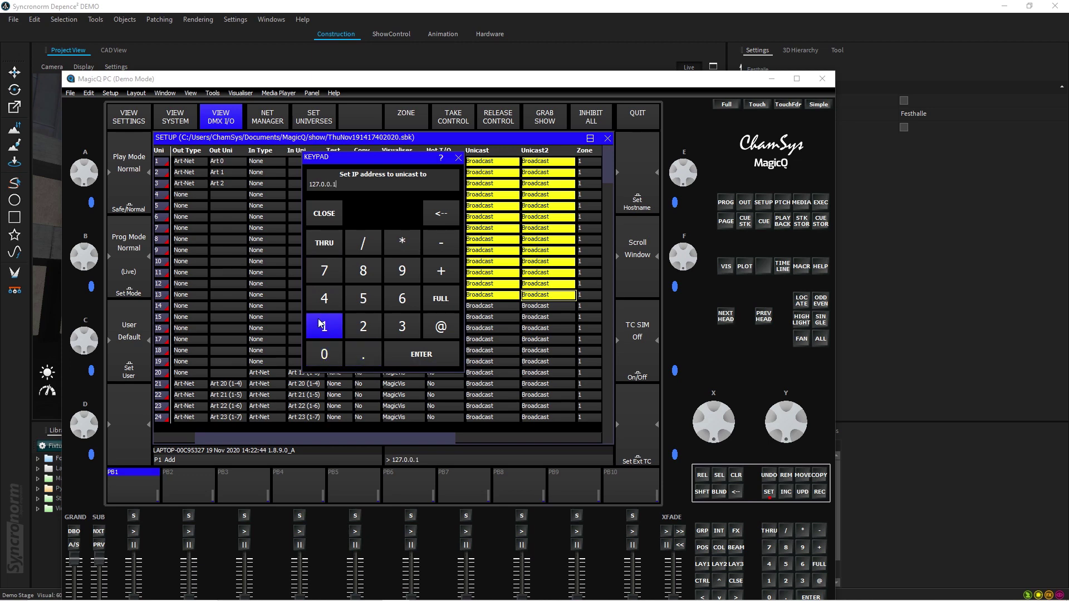
pyautogui.click(420, 356)
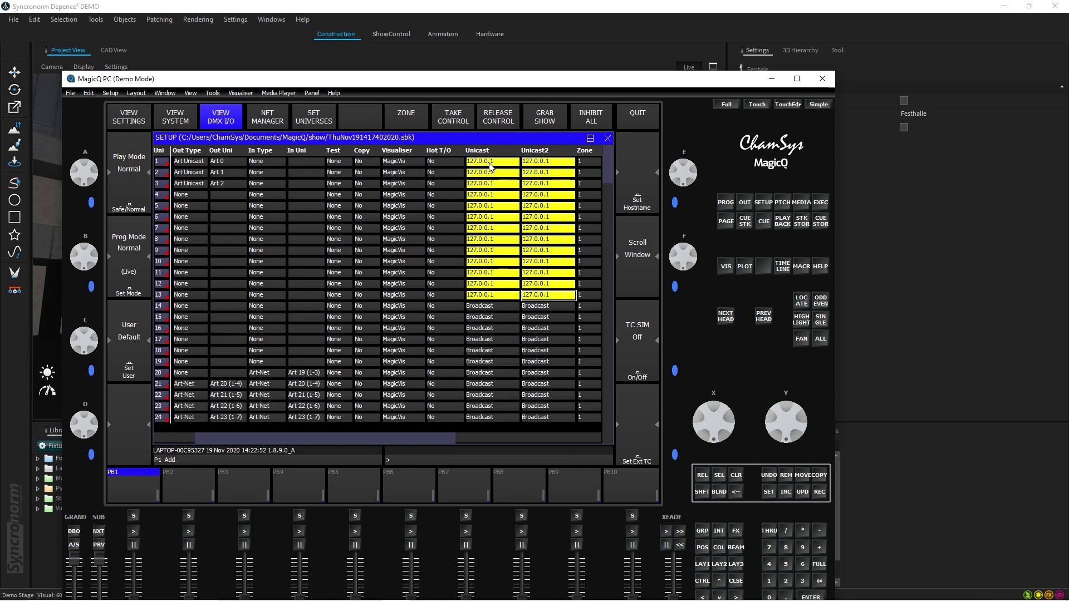
# Select the Sharpy group and locate its heads with the Depence stage in view to test the connection.
pyautogui.click(704, 566)
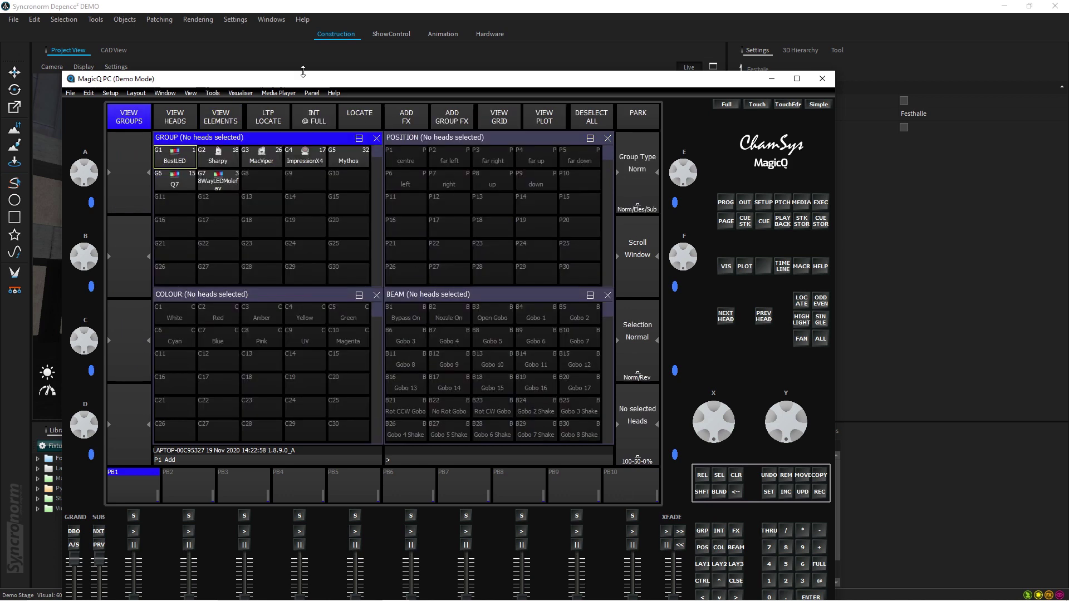
pyautogui.moveTo(291, 83); pyautogui.dragTo(341, 294)
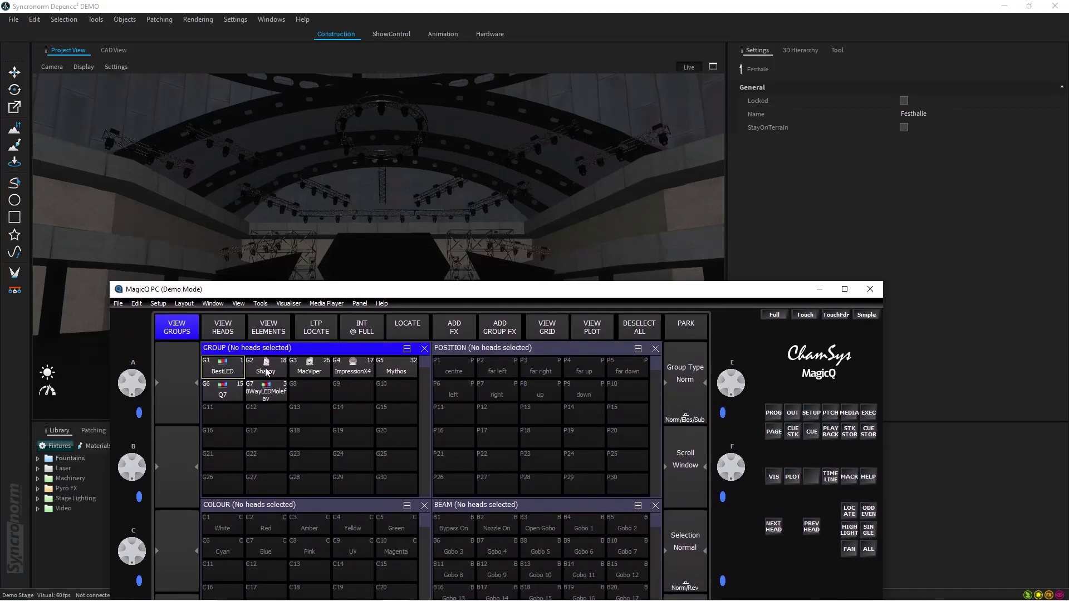
pyautogui.click(266, 370)
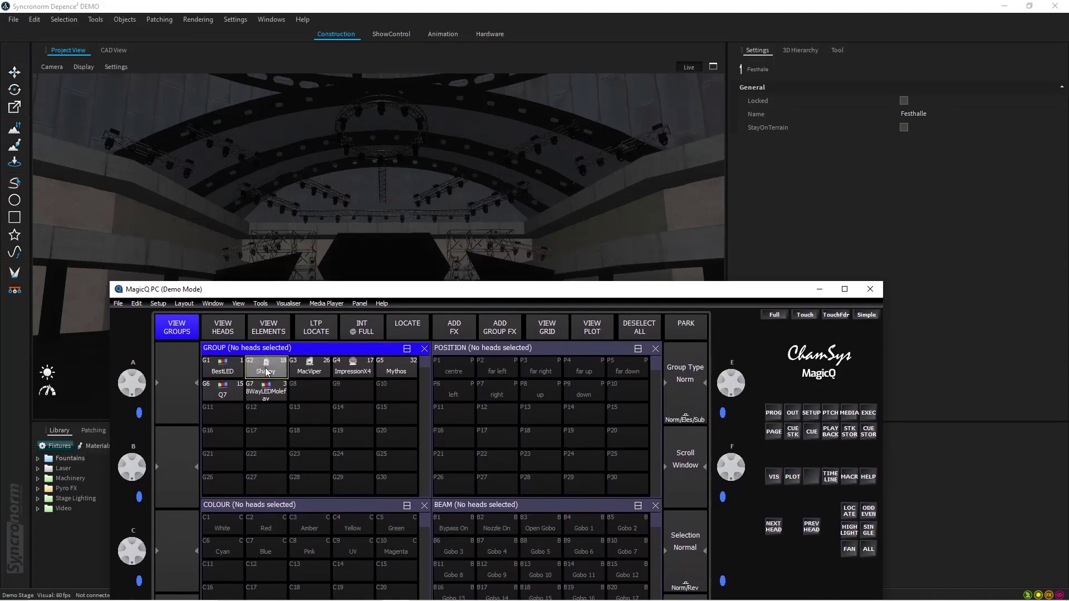
pyautogui.click(848, 508)
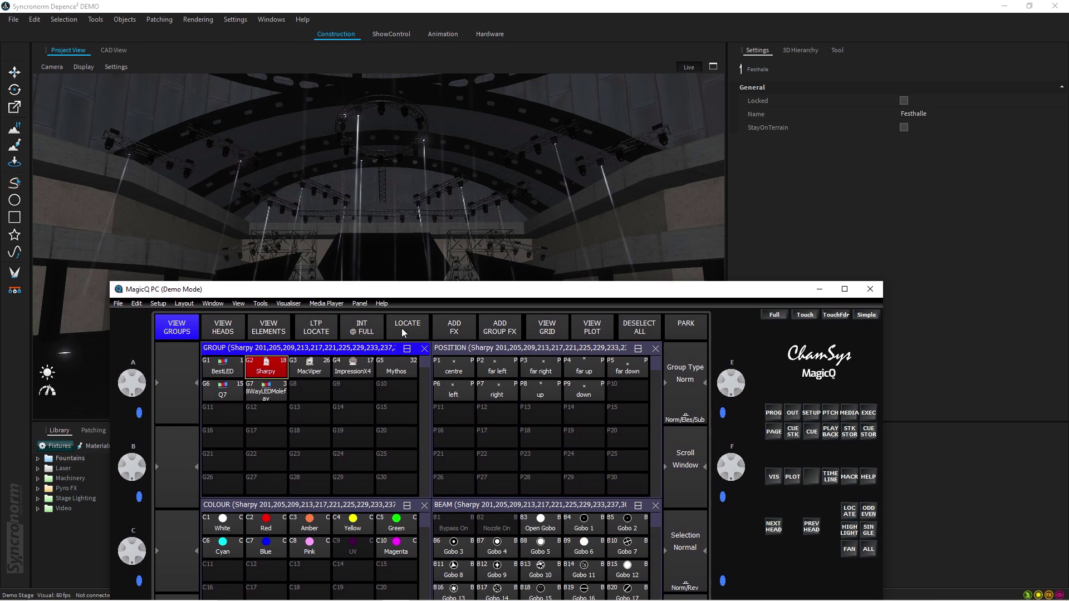
# Add the circle position FX to the selected Sharpy heads.
pyautogui.click(449, 327)
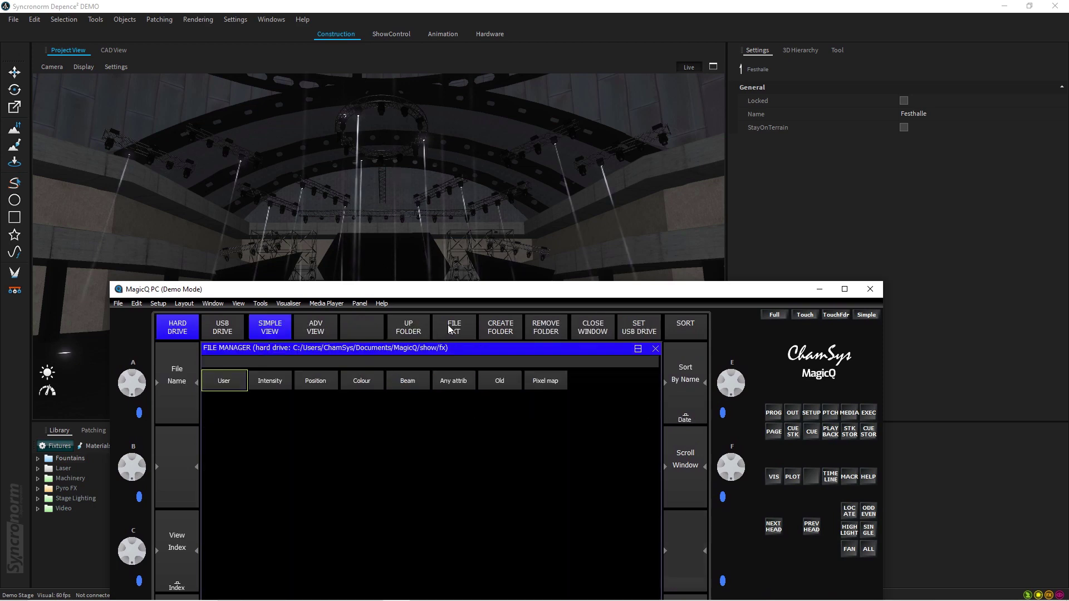
pyautogui.click(319, 382)
pyautogui.click(550, 383)
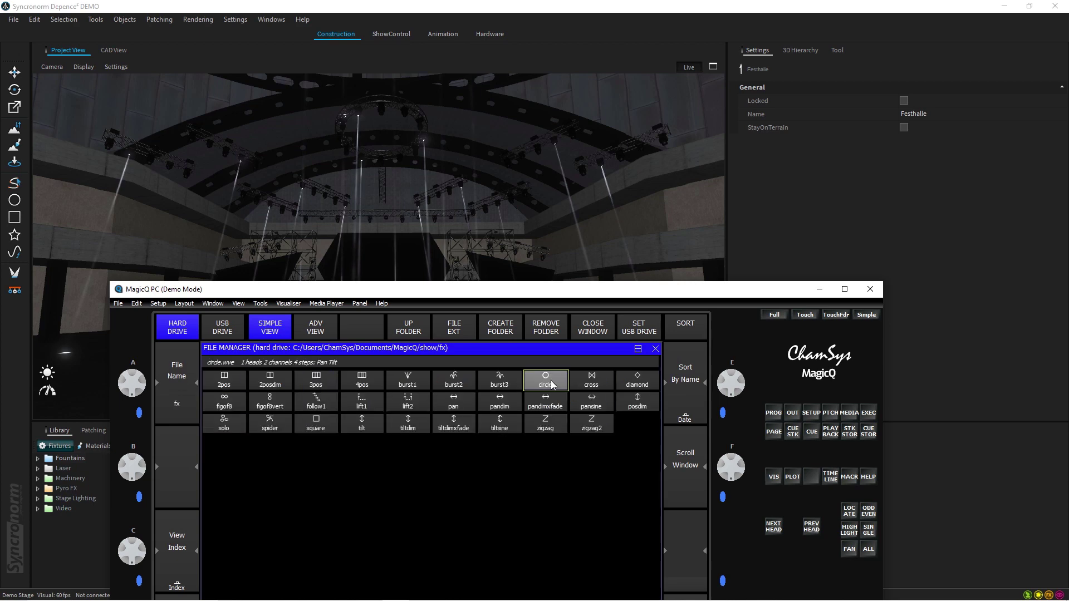
pyautogui.click(551, 384)
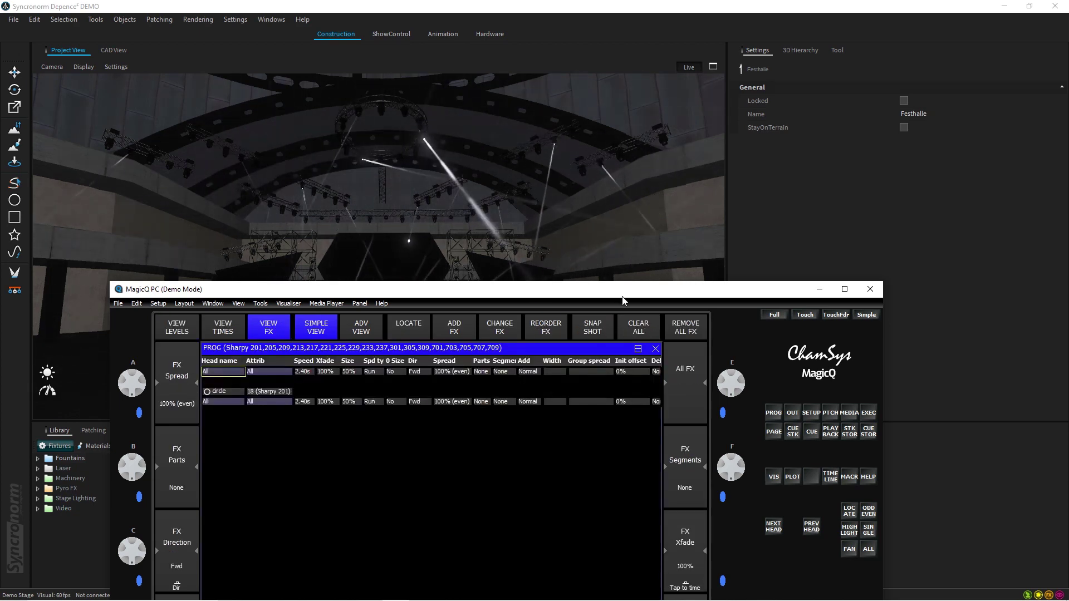
# Clear the programmer to remove the located Sharpy heads and their FX.
pyautogui.moveTo(623, 297); pyautogui.dragTo(590, 188)
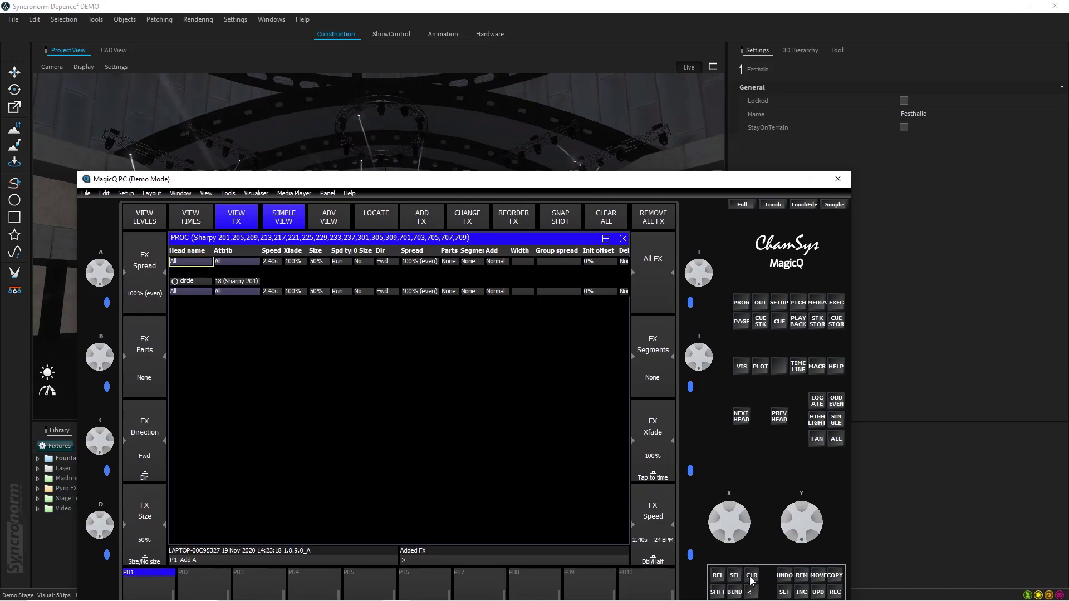
pyautogui.click(751, 576)
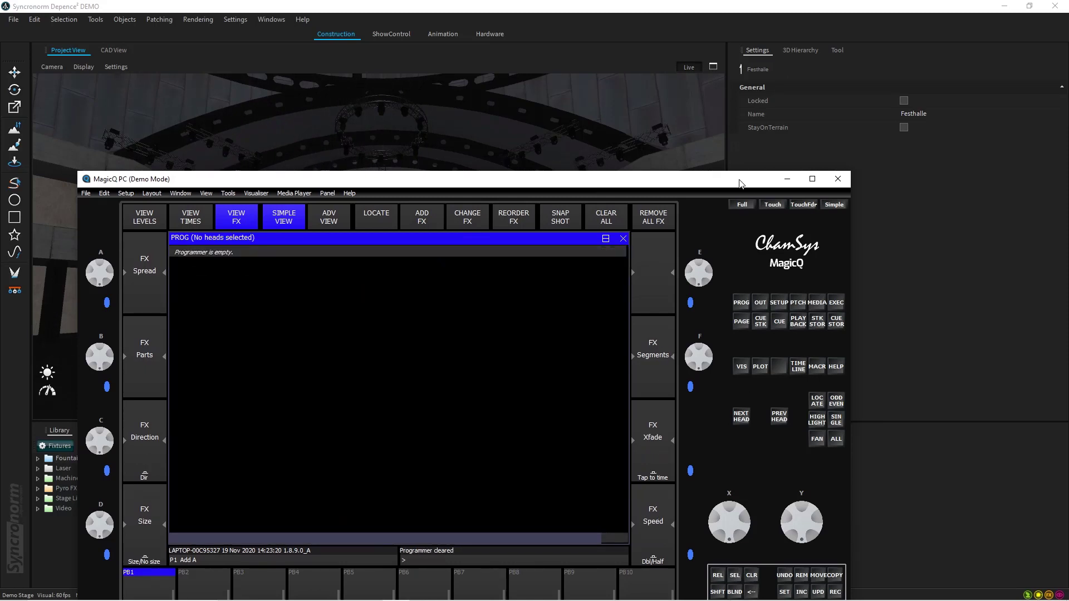
pyautogui.moveTo(723, 181); pyautogui.dragTo(705, 76)
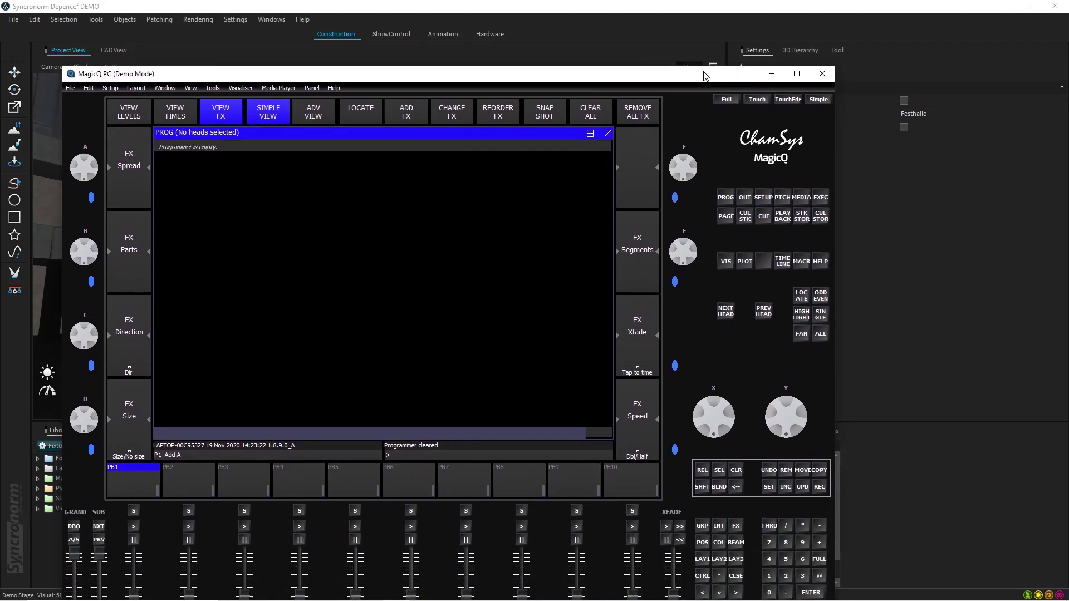
# Show the groups again and switch to the Depence stage.
pyautogui.click(702, 561)
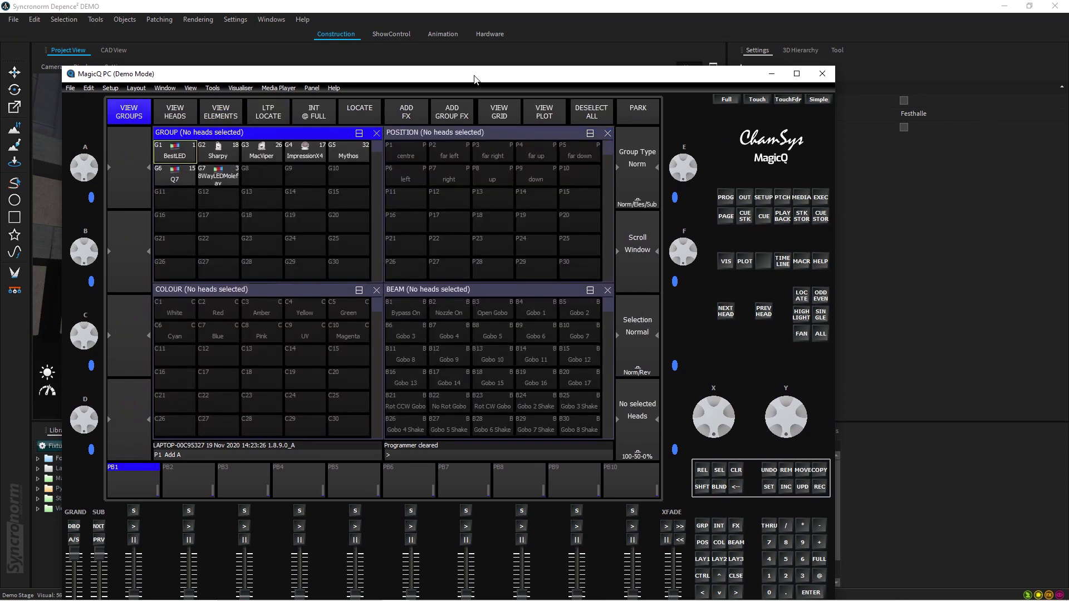
pyautogui.moveTo(468, 77); pyautogui.dragTo(506, 183)
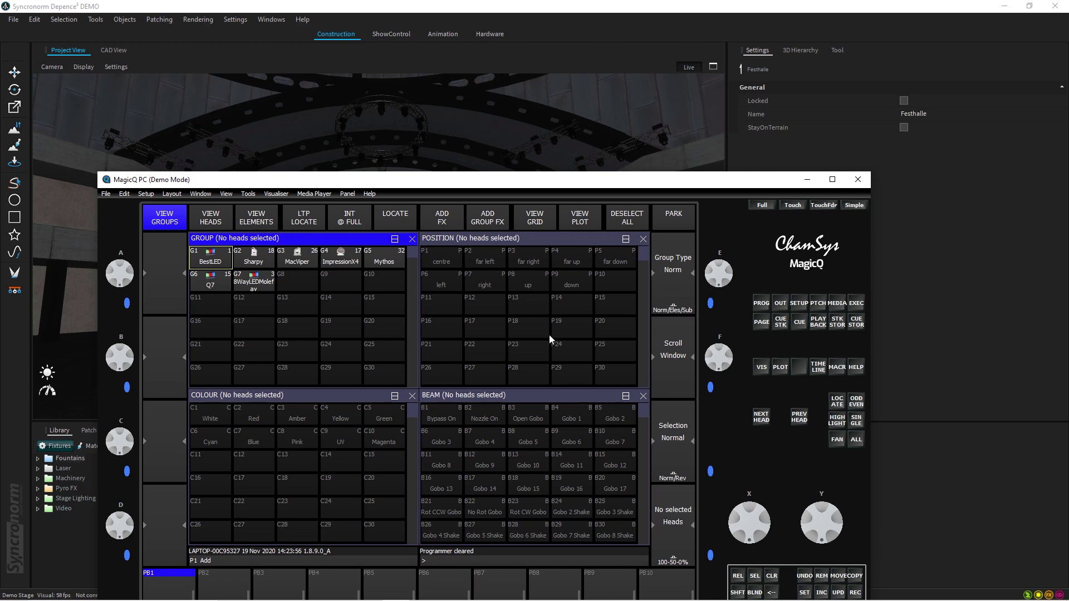
pyautogui.click(970, 265)
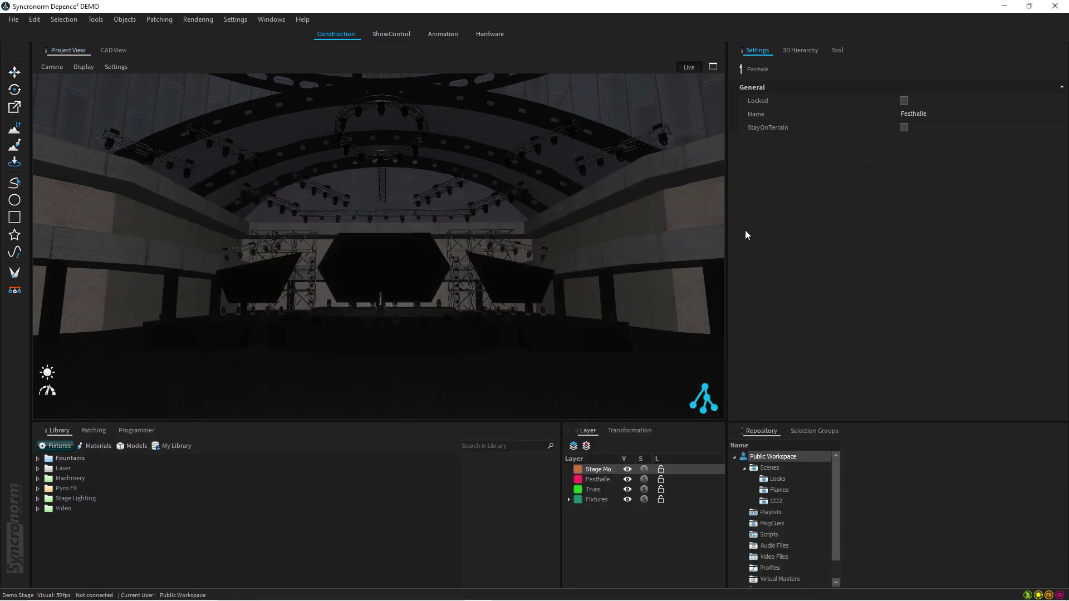